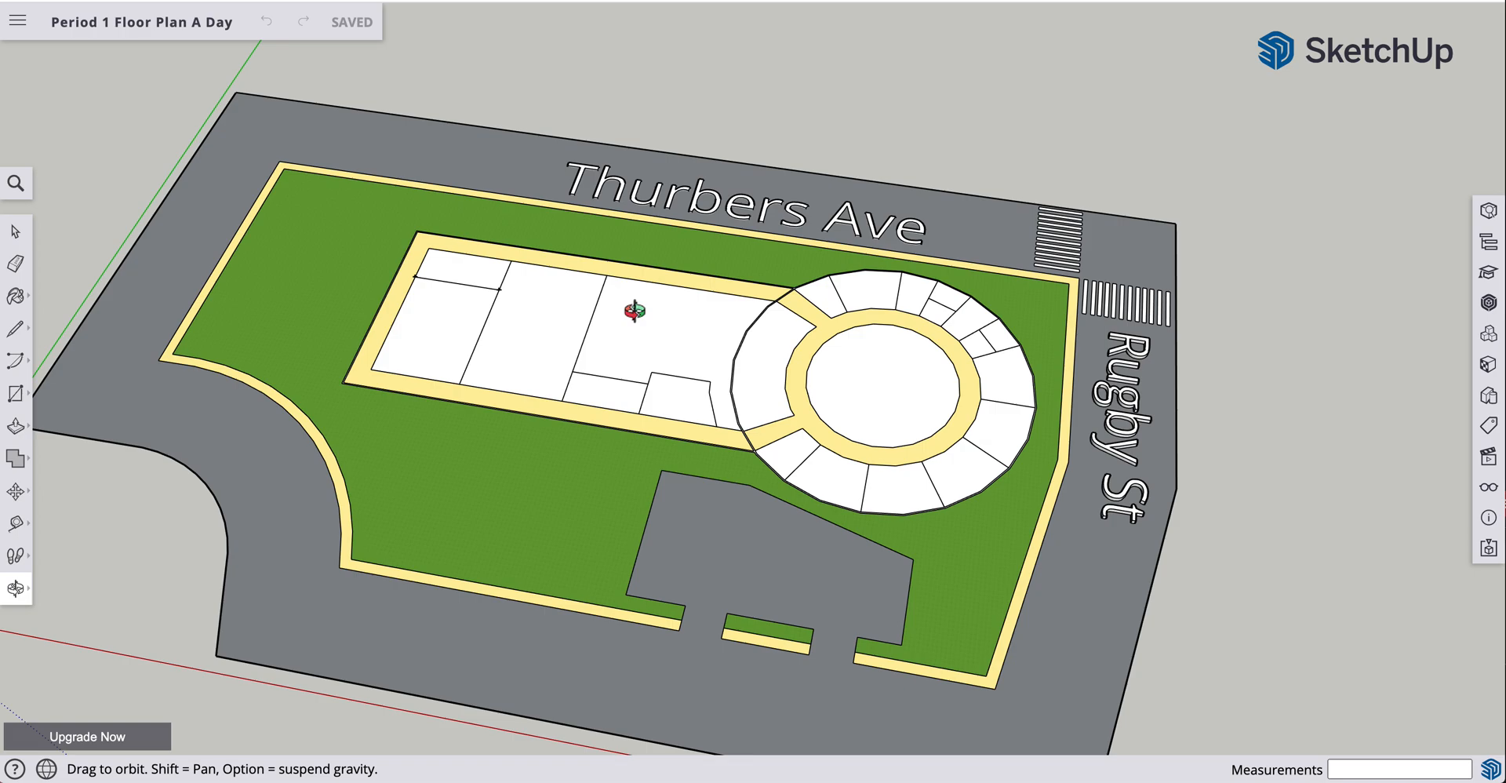
# Try to extrude the large end room of the rectangular wing upward about 46' 7" with Push/Pull.
pyautogui.moveTo(716, 305); pyautogui.dragTo(682, 289)
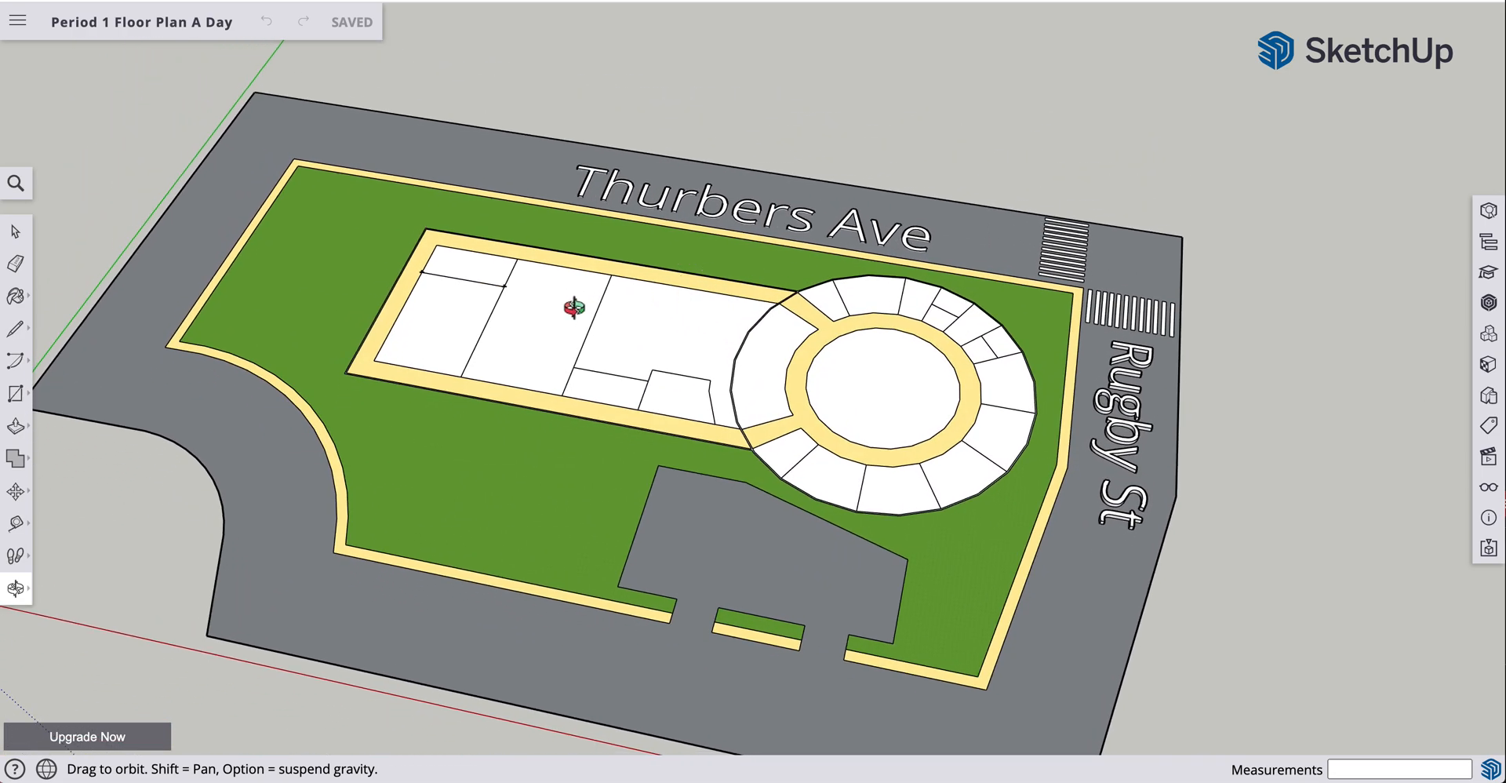
pyautogui.scroll(3, 574, 306)
pyautogui.scroll(2, 574, 307)
pyautogui.press('z')
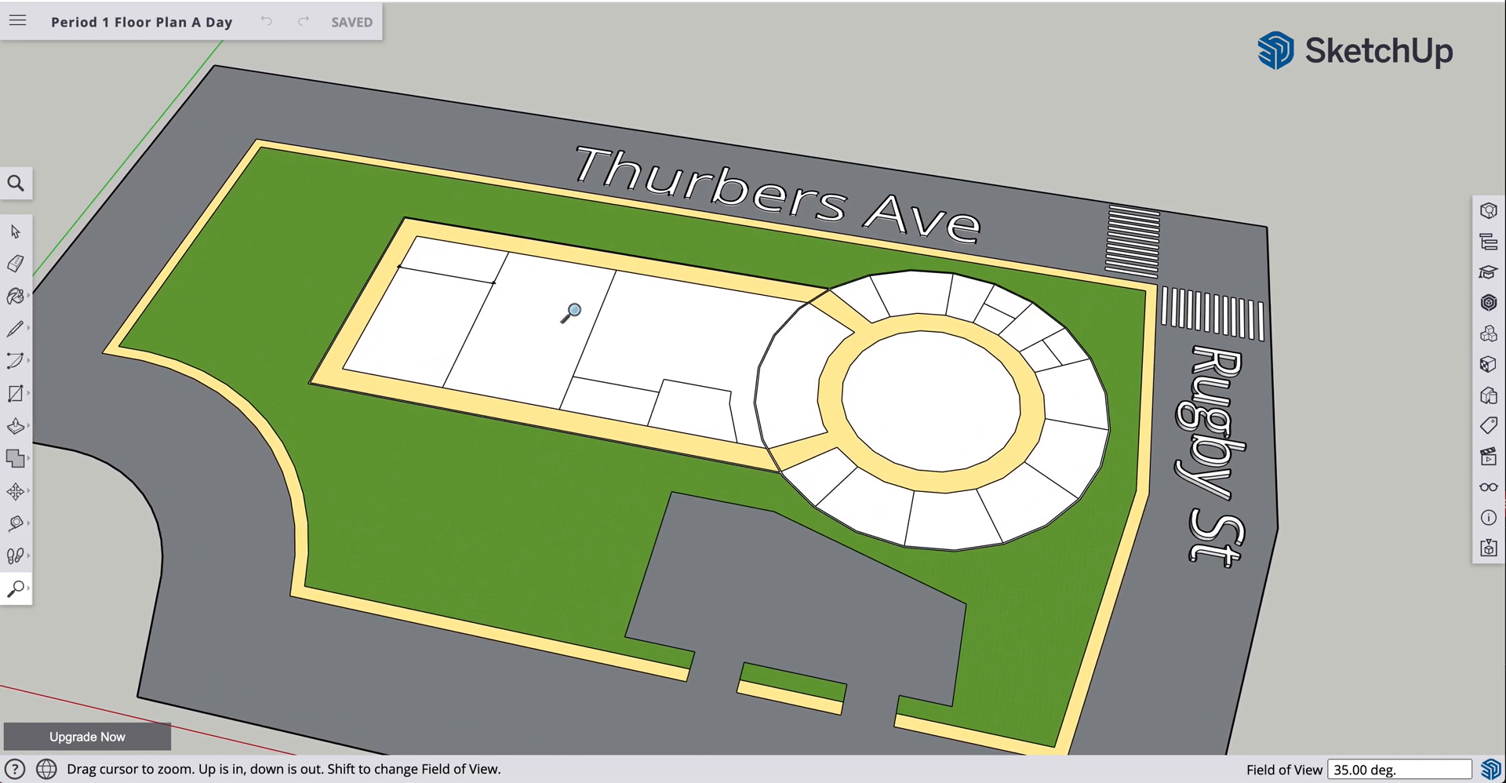
pyautogui.moveTo(627, 416); pyautogui.dragTo(588, 355)
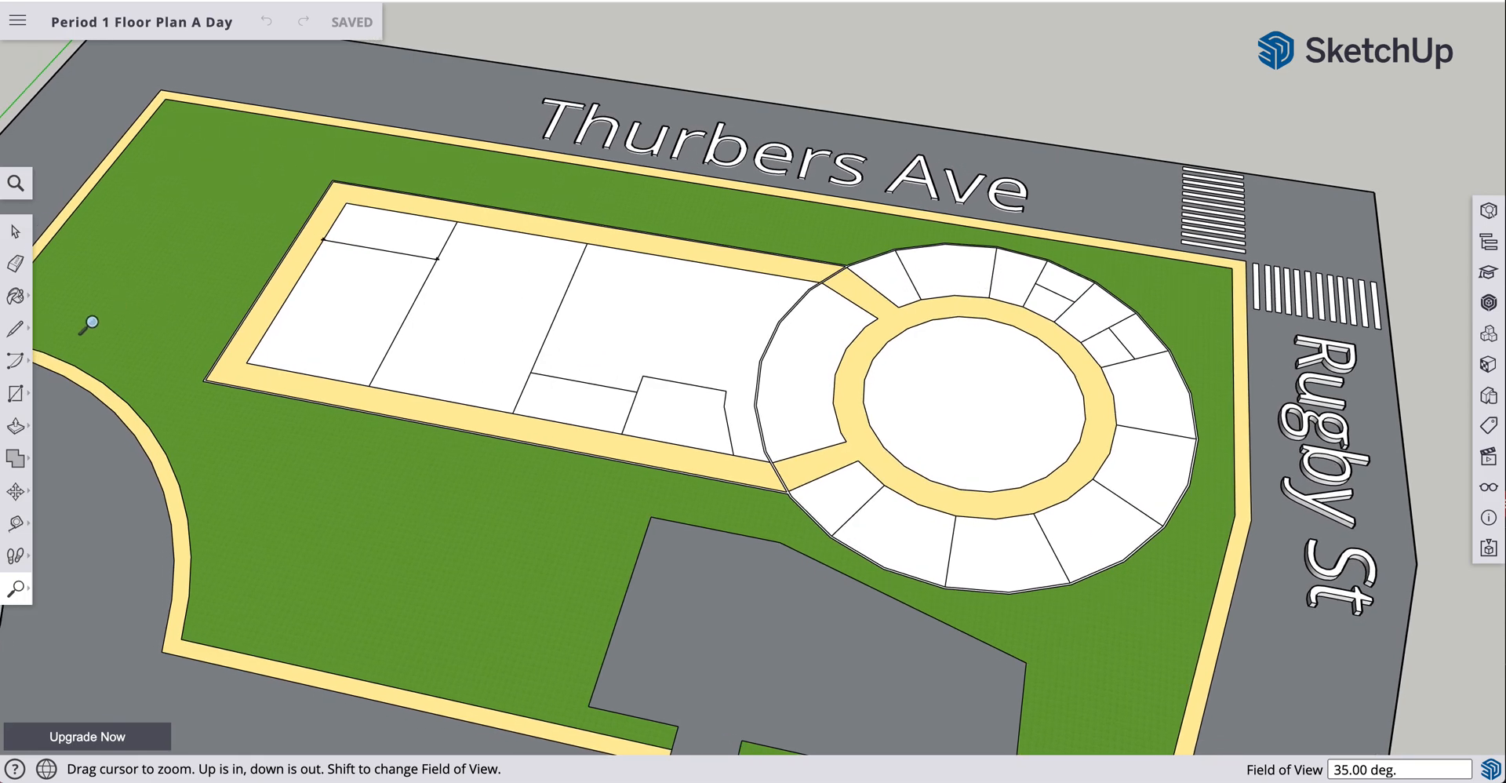
pyautogui.press('p')
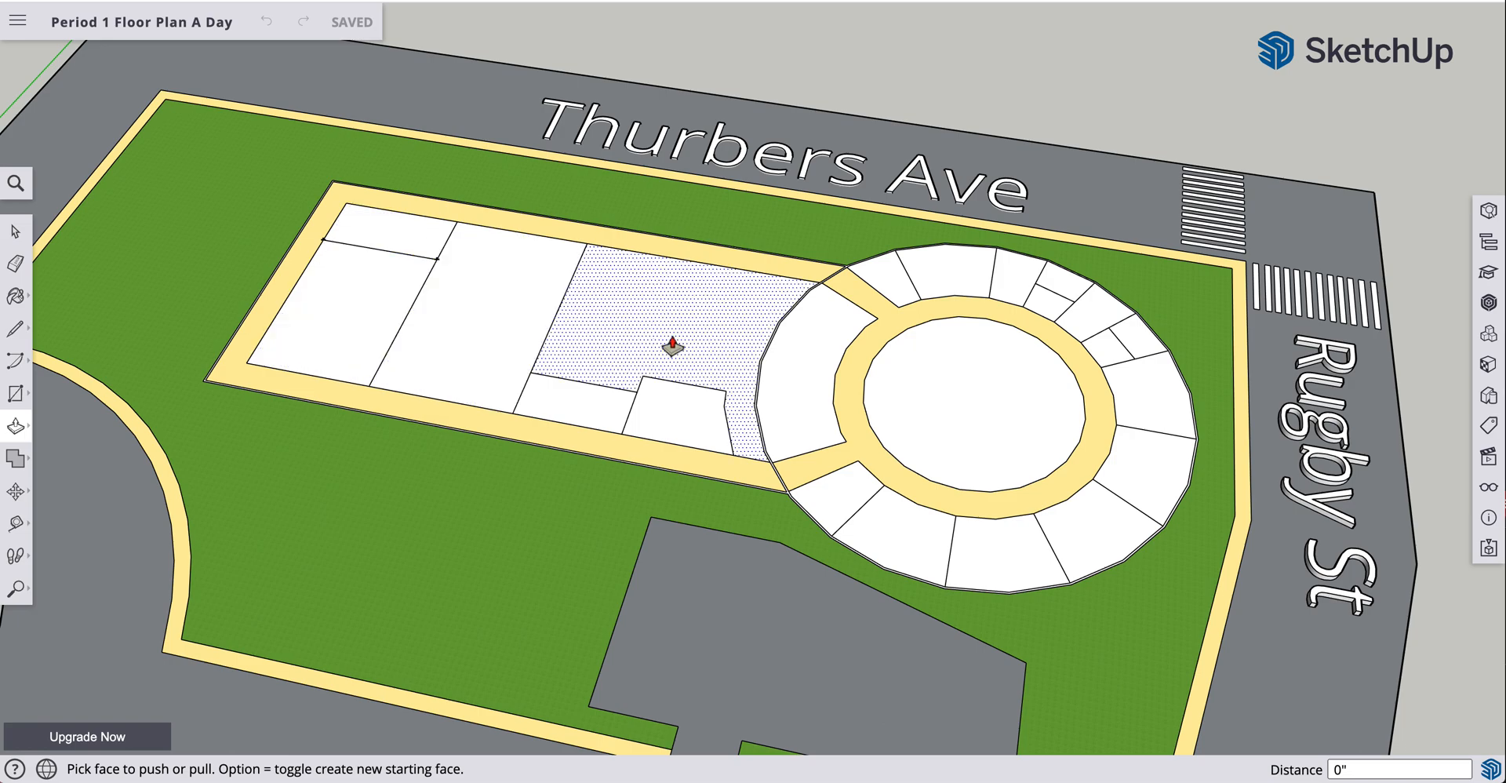
pyautogui.click(366, 307)
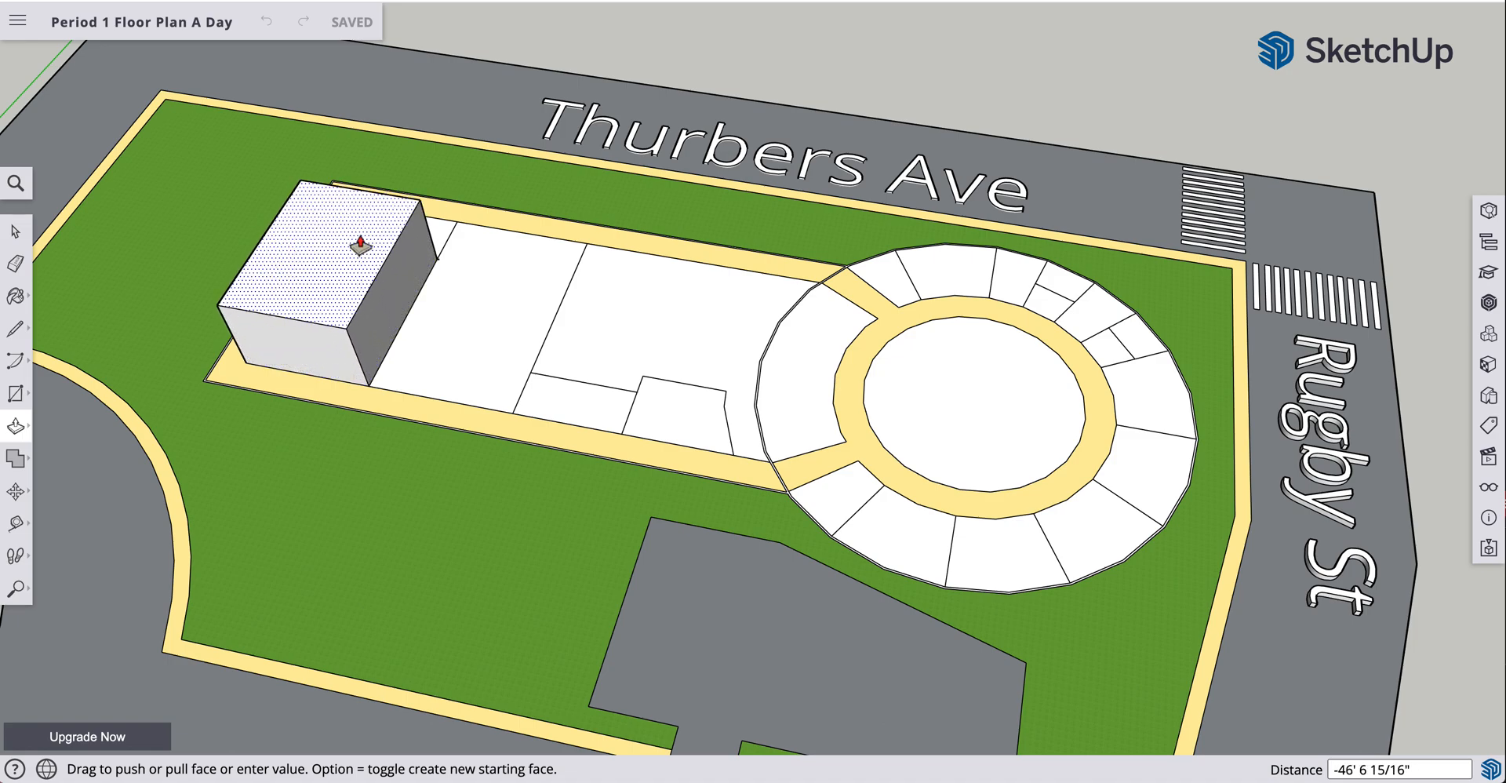
pyautogui.click(361, 243)
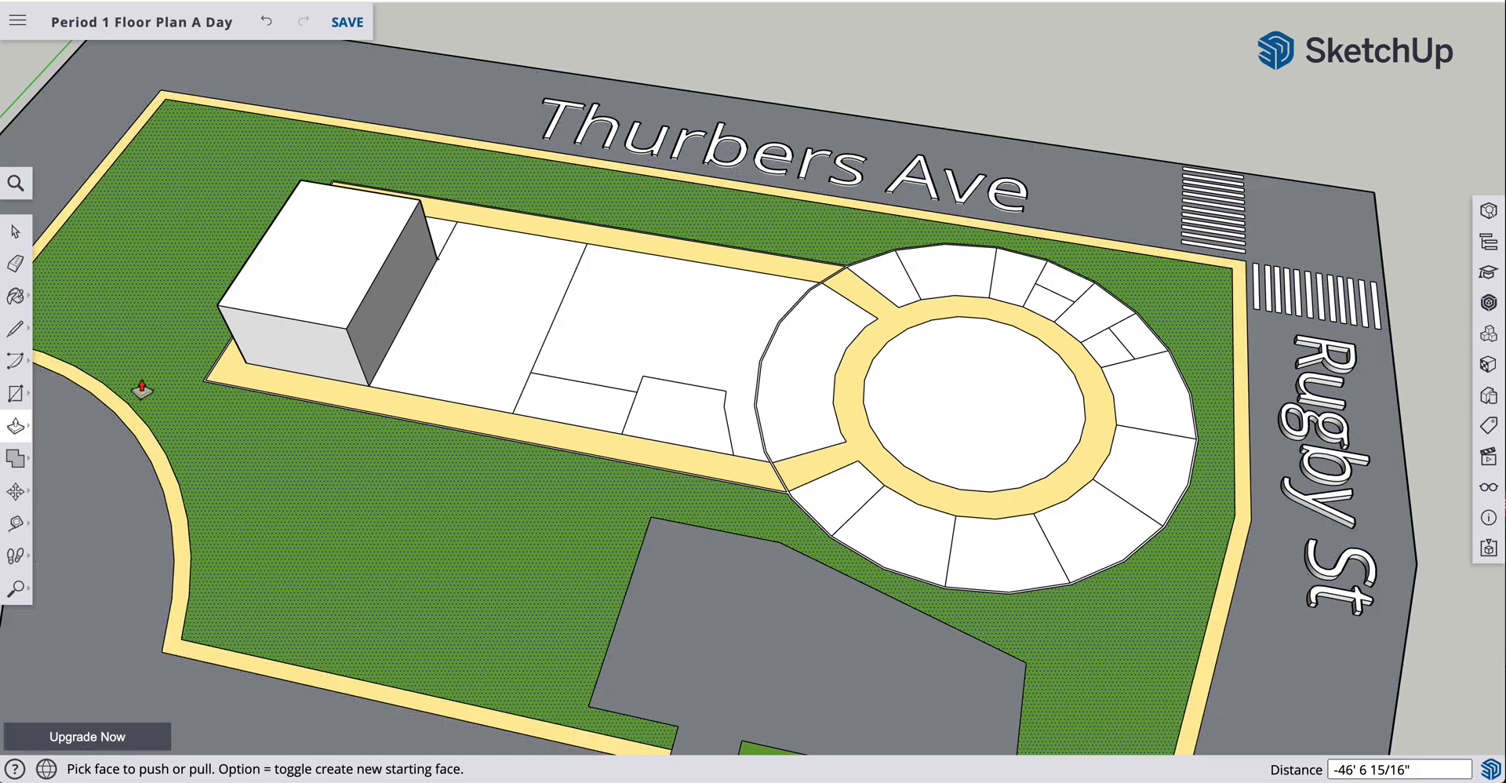
# Examine the extruded end room from below and from the side, and undo the extrusion.
pyautogui.press('o')
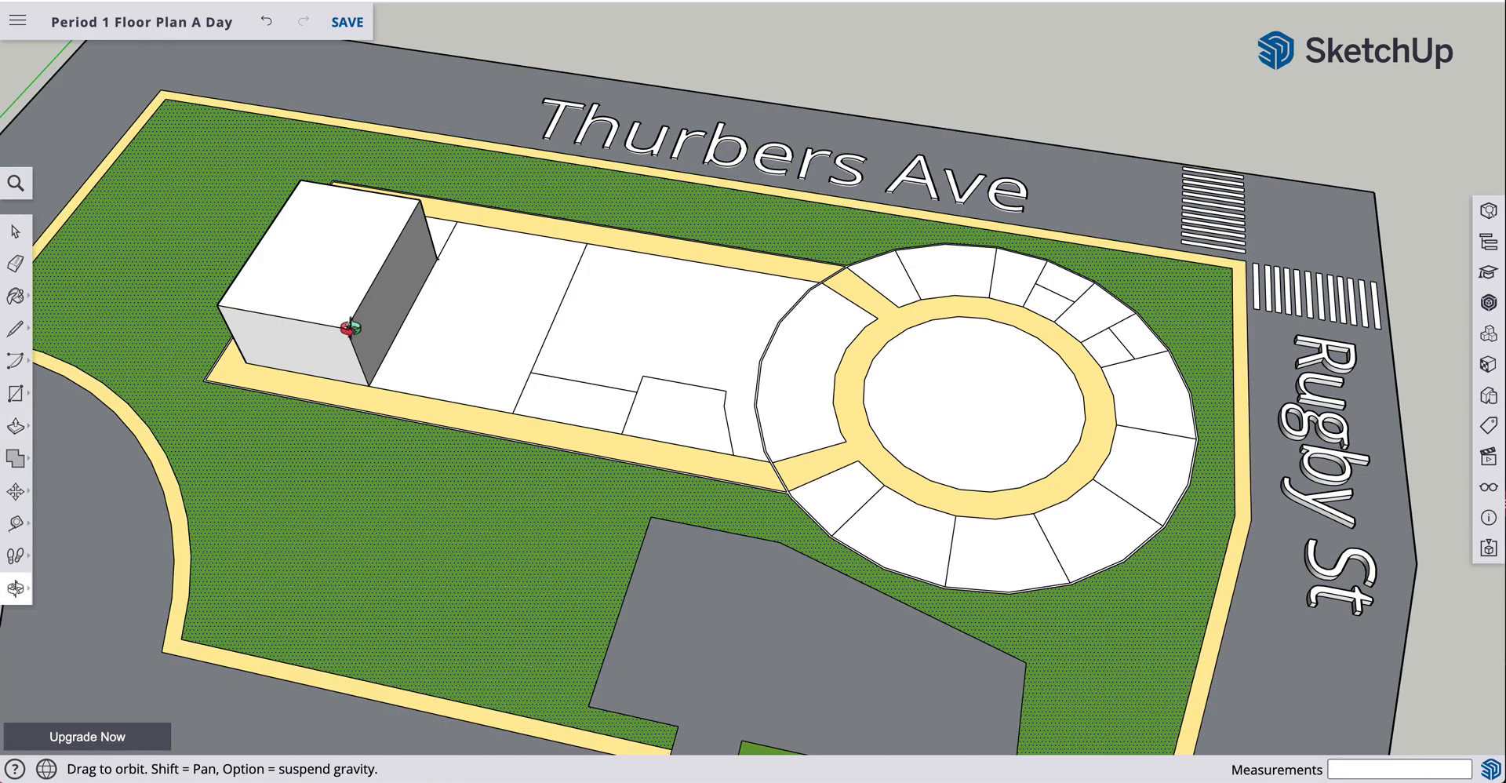
pyautogui.rightClick(553, 679)
pyautogui.moveTo(450, 638); pyautogui.dragTo(481, 98)
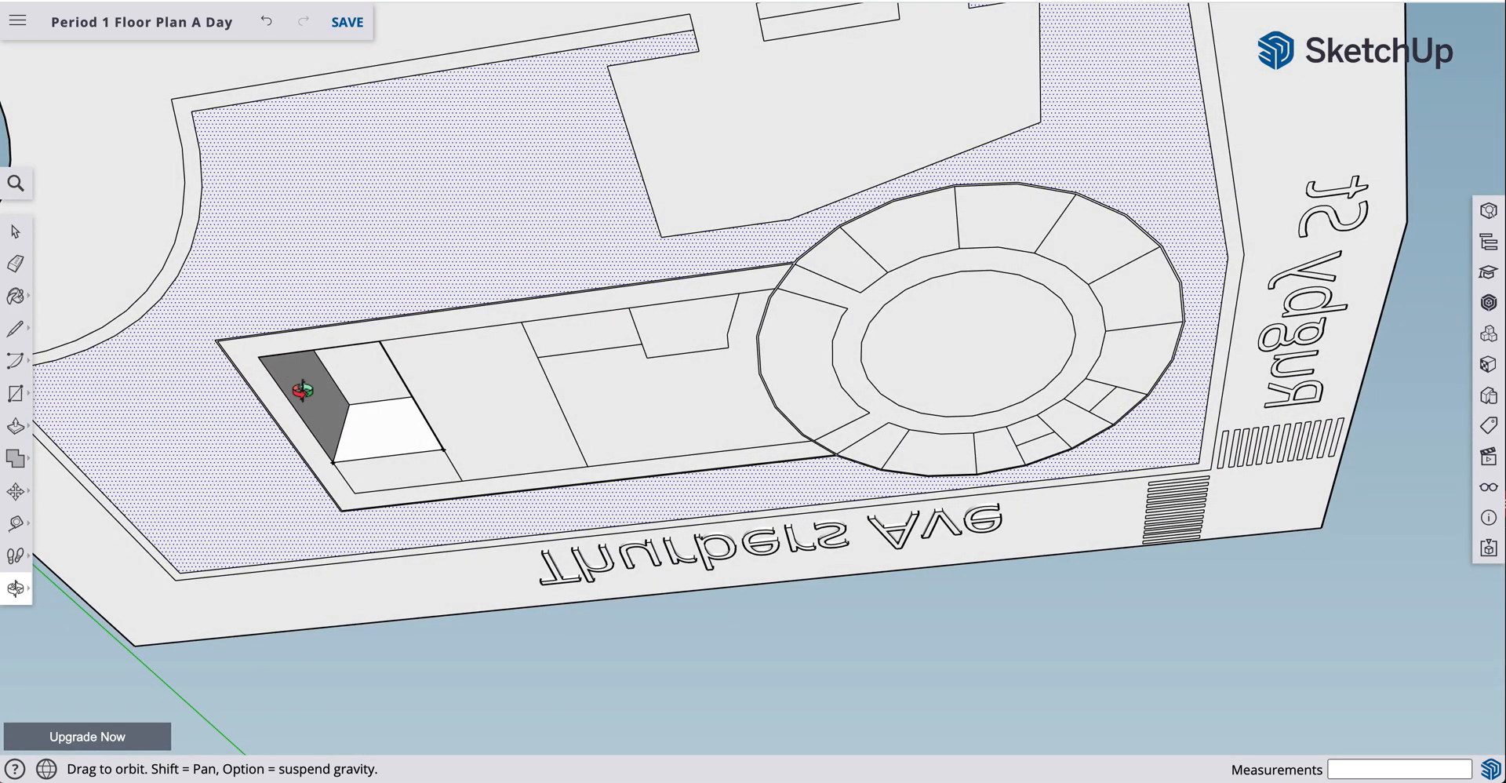
pyautogui.moveTo(460, 228); pyautogui.dragTo(457, 729)
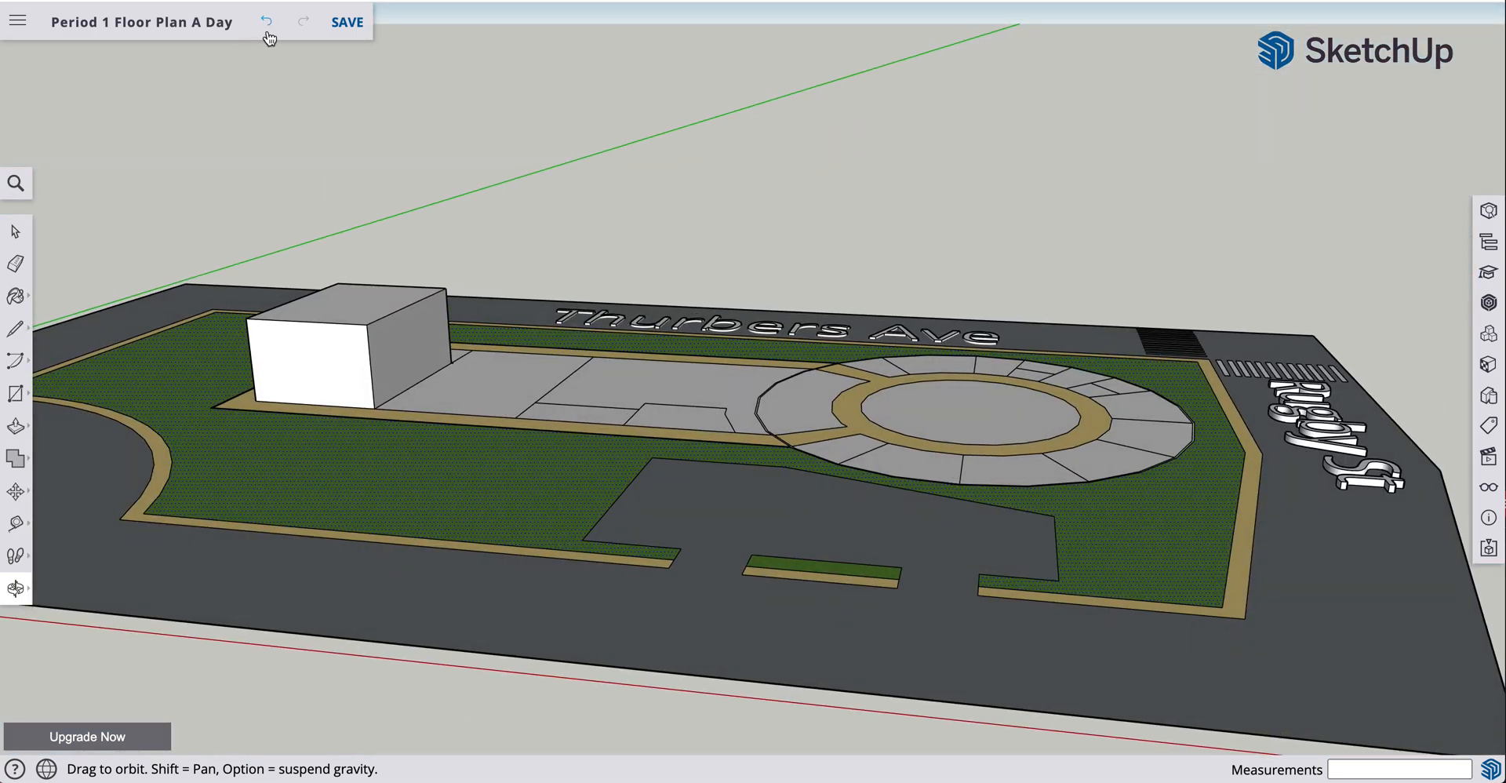
pyautogui.click(267, 22)
pyautogui.moveTo(418, 304); pyautogui.dragTo(376, 424)
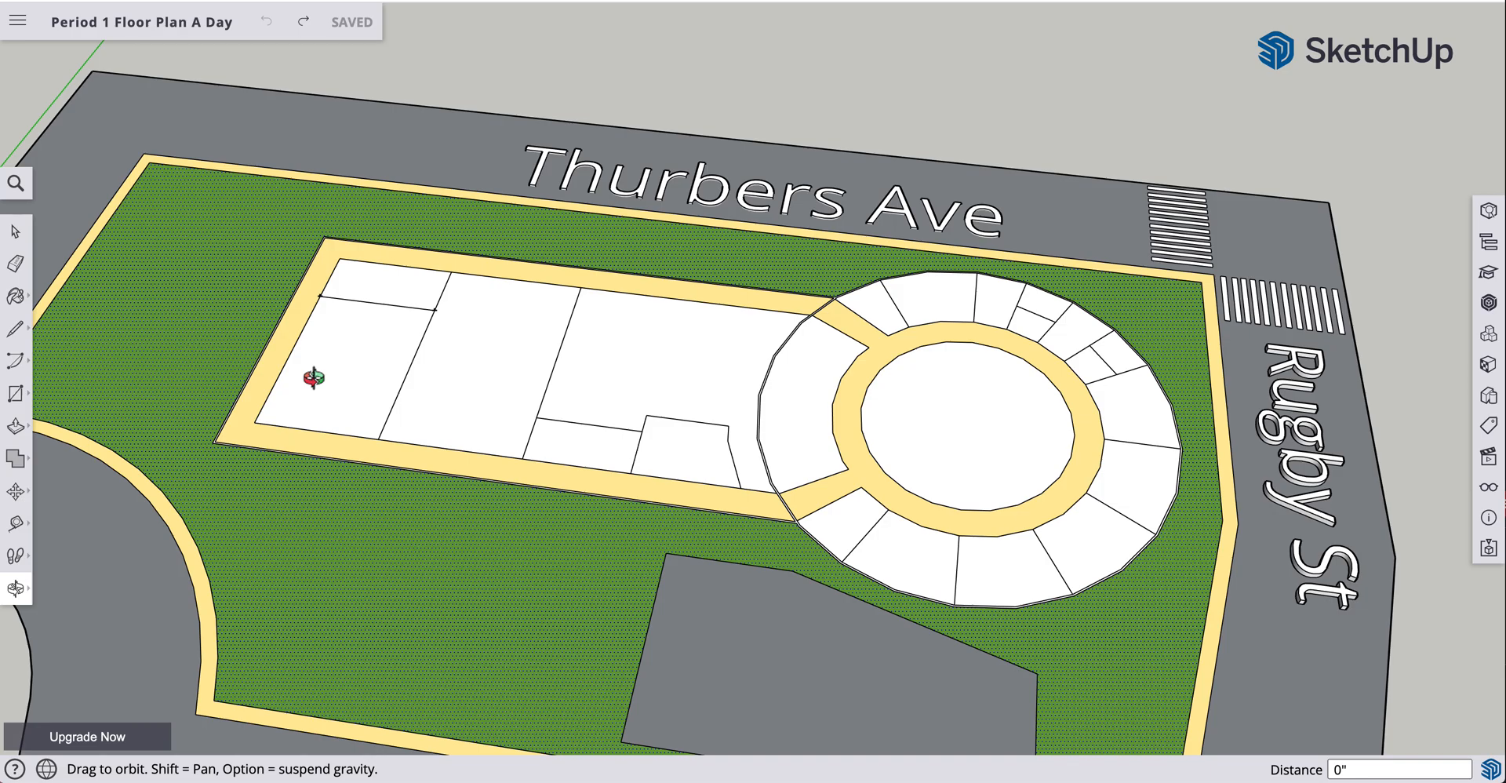
# Extrude the large end room of the rectangular wing up 12', with Push/Pull set to create a new starting face.
pyautogui.click(16, 231)
pyautogui.click(340, 345)
pyautogui.press('p')
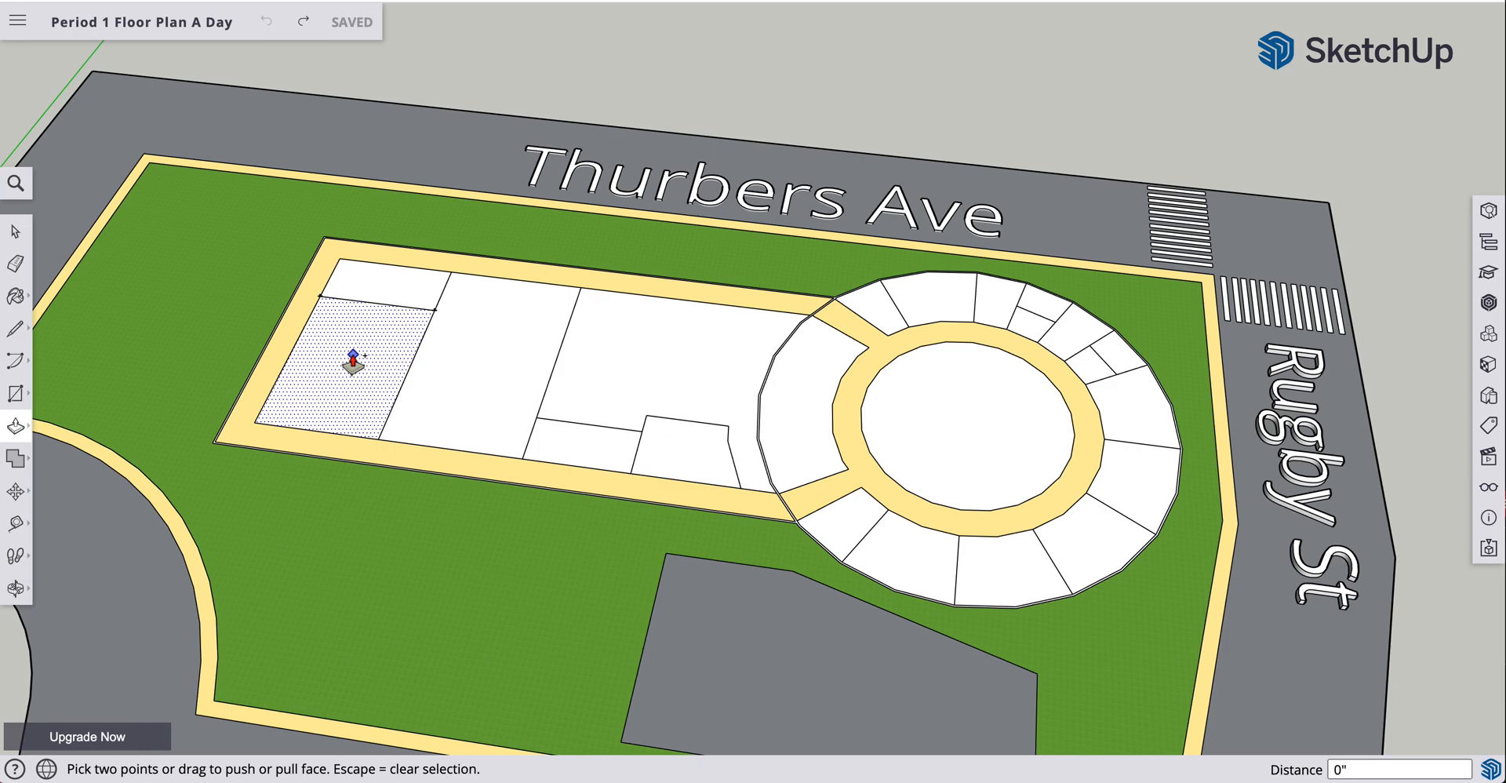
pyautogui.click(353, 362)
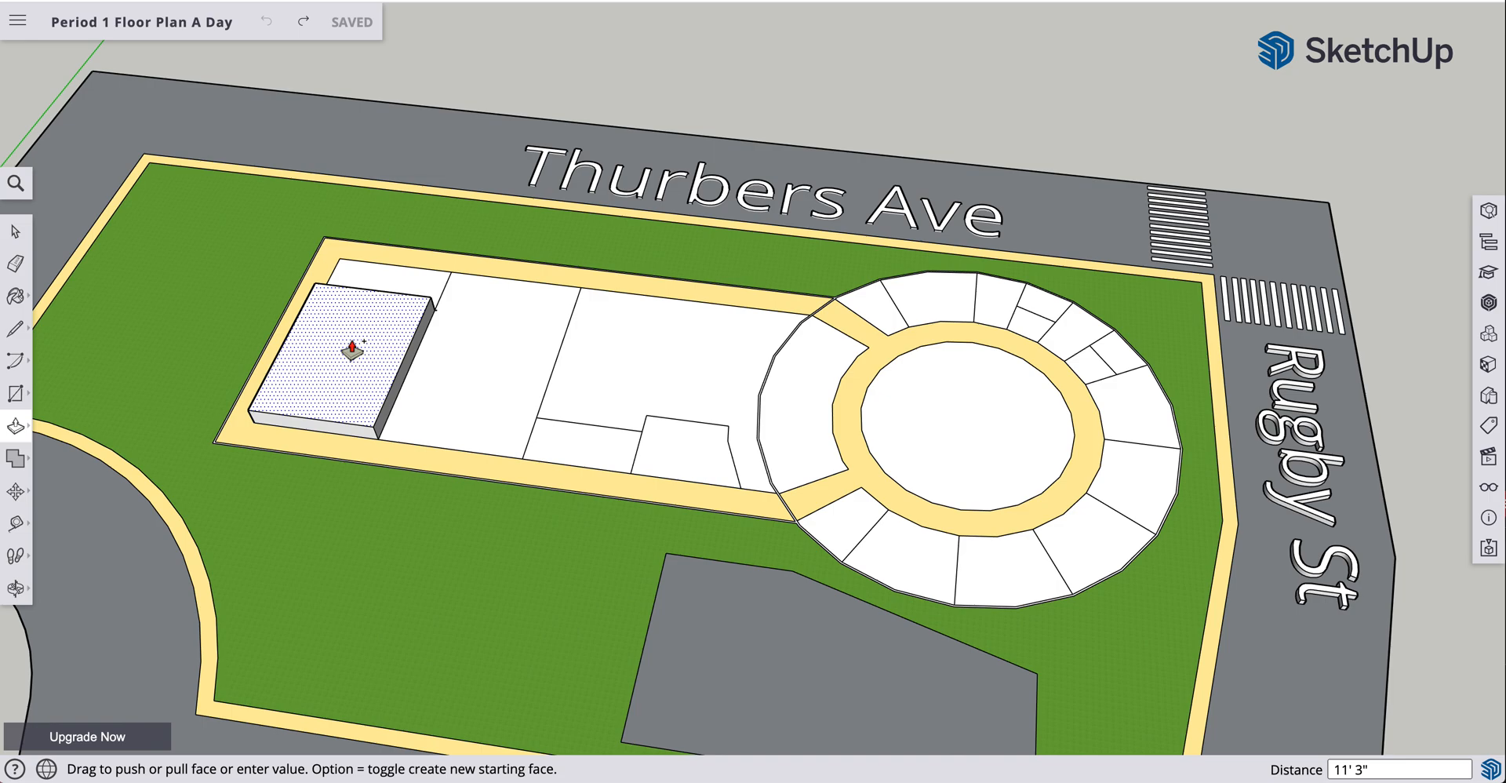
pyautogui.moveTo(352, 346); pyautogui.dragTo(353, 345)
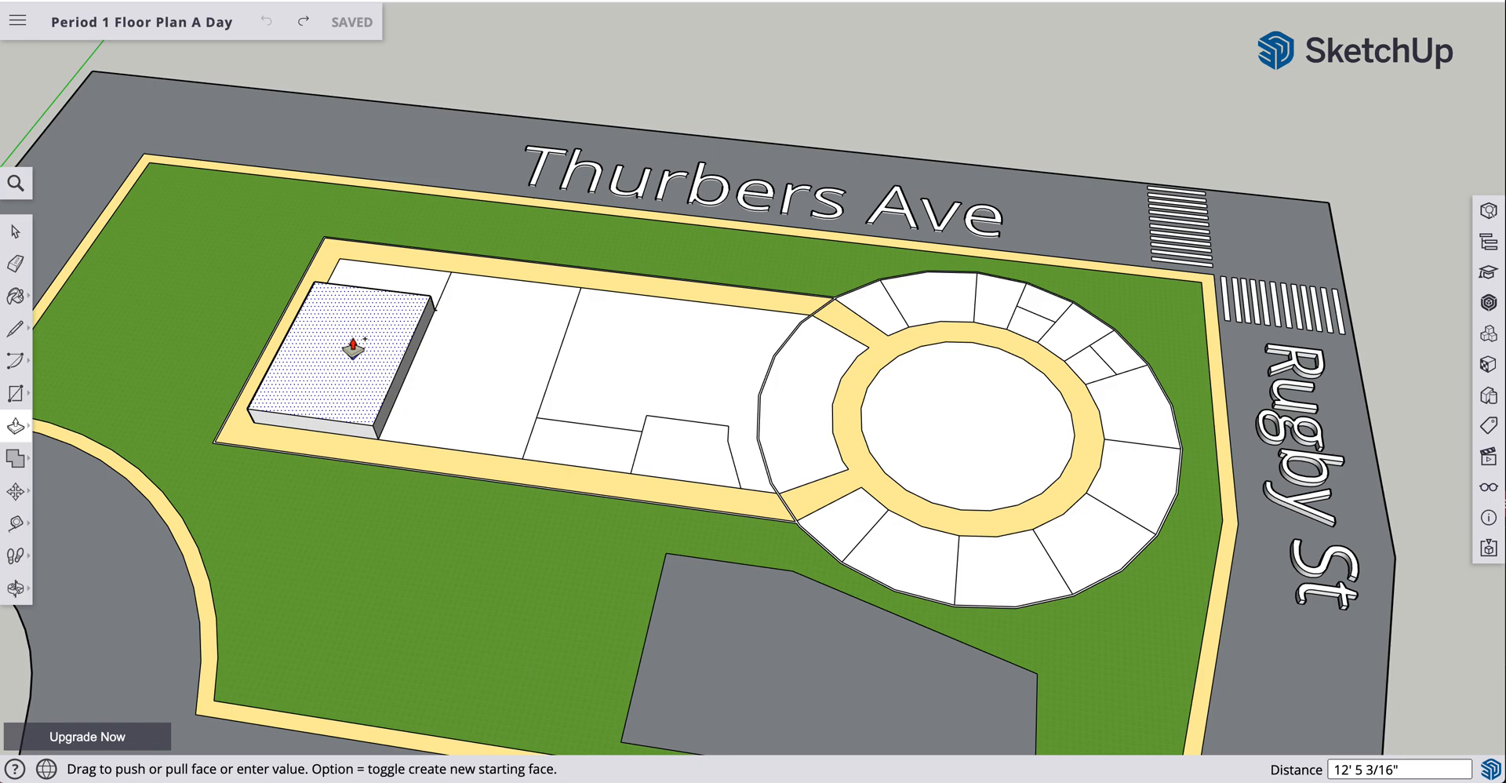
pyautogui.write('12')
pyautogui.click(353, 347)
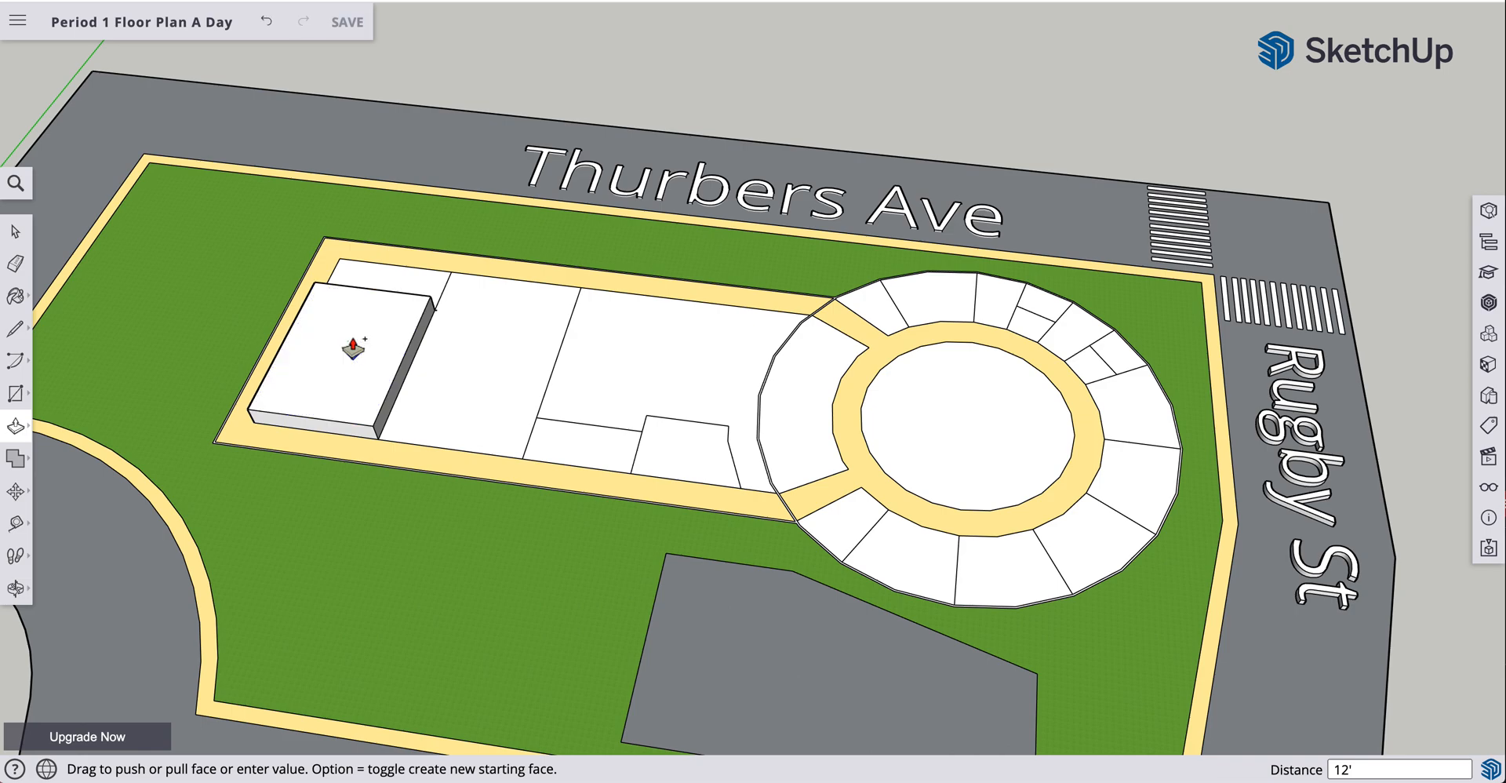
# Extrude the full-width room next to the large end room up 12' as a new starting face.
pyautogui.click(469, 404)
pyautogui.press('space')
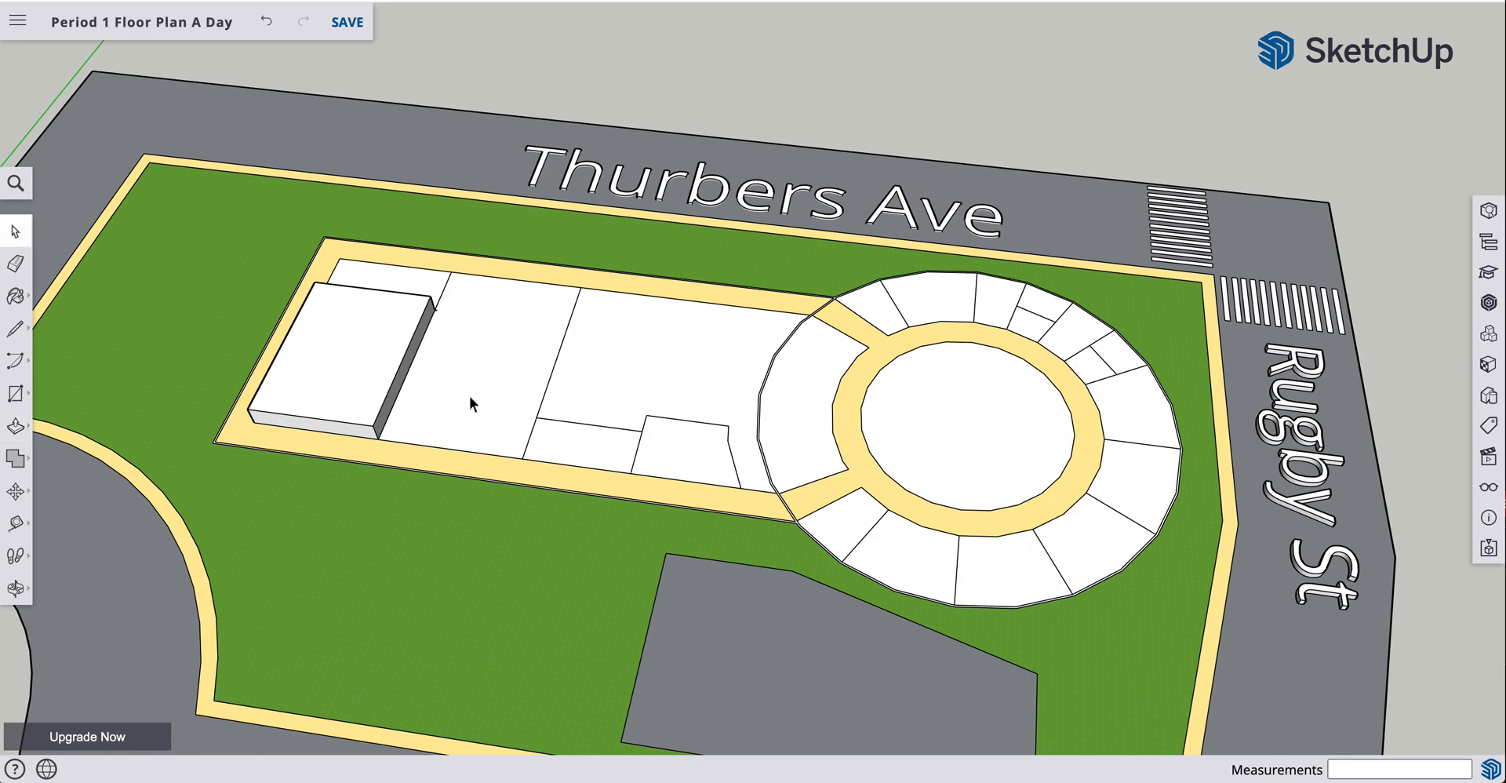
pyautogui.press('p')
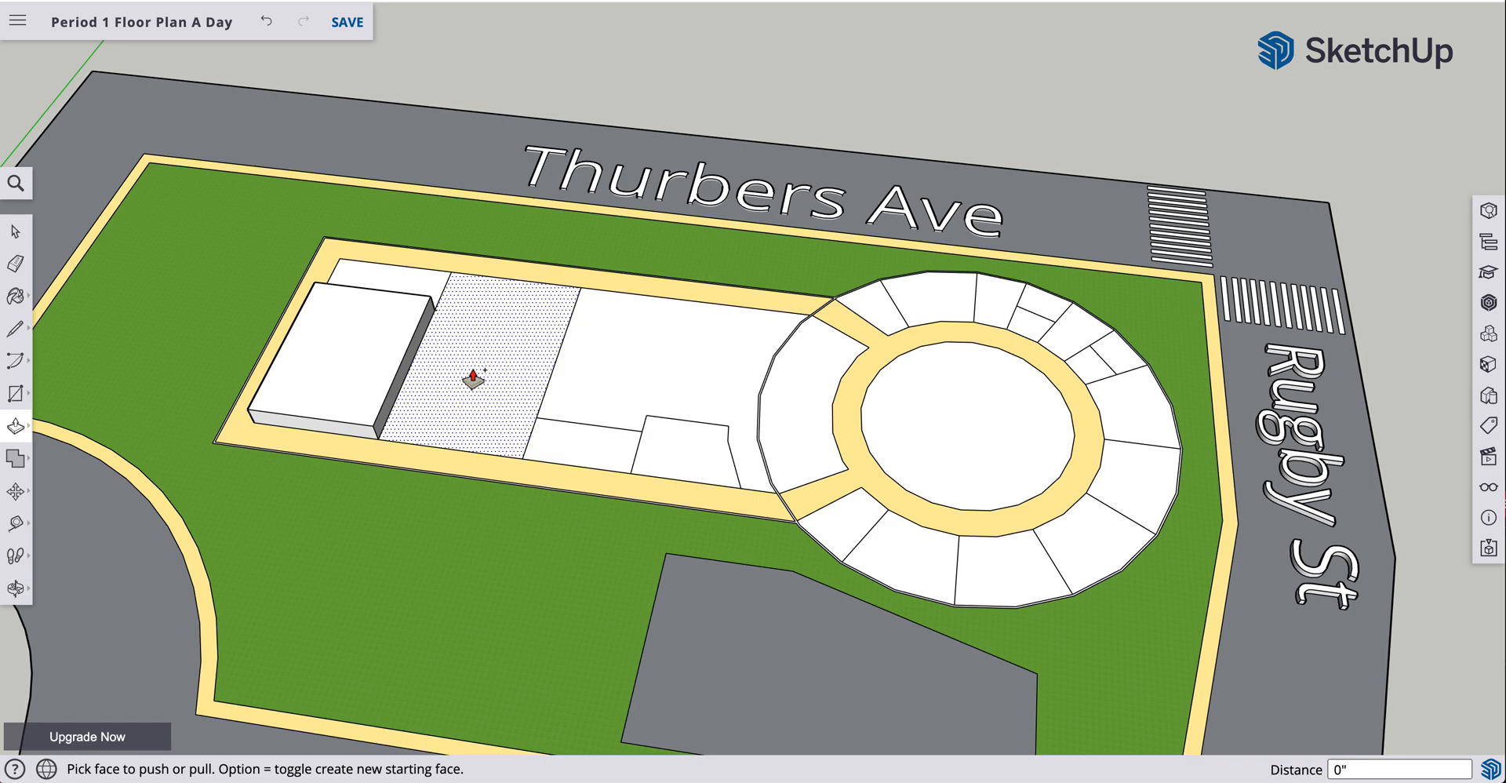
pyautogui.click(476, 377)
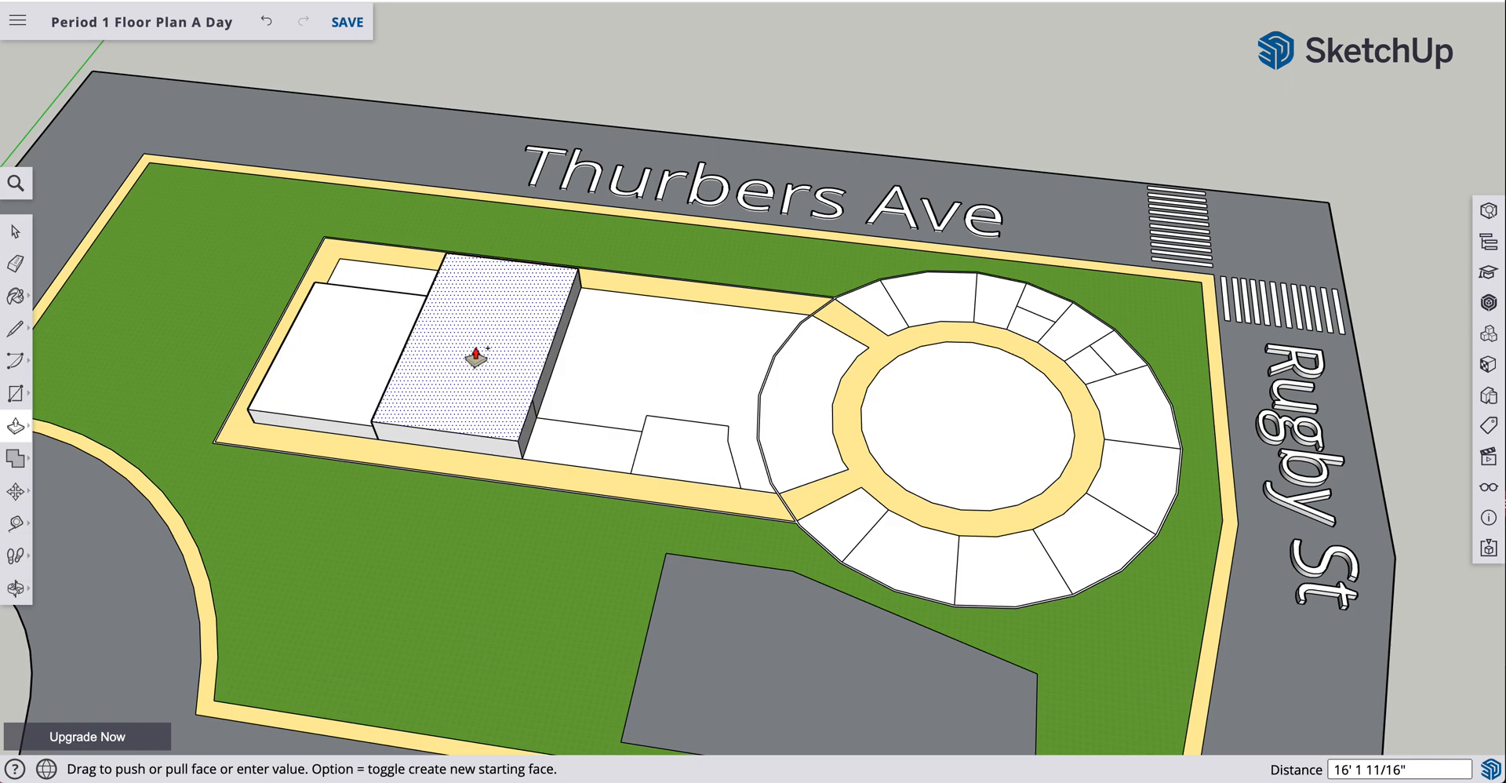
pyautogui.write('12')
pyautogui.press('Return')
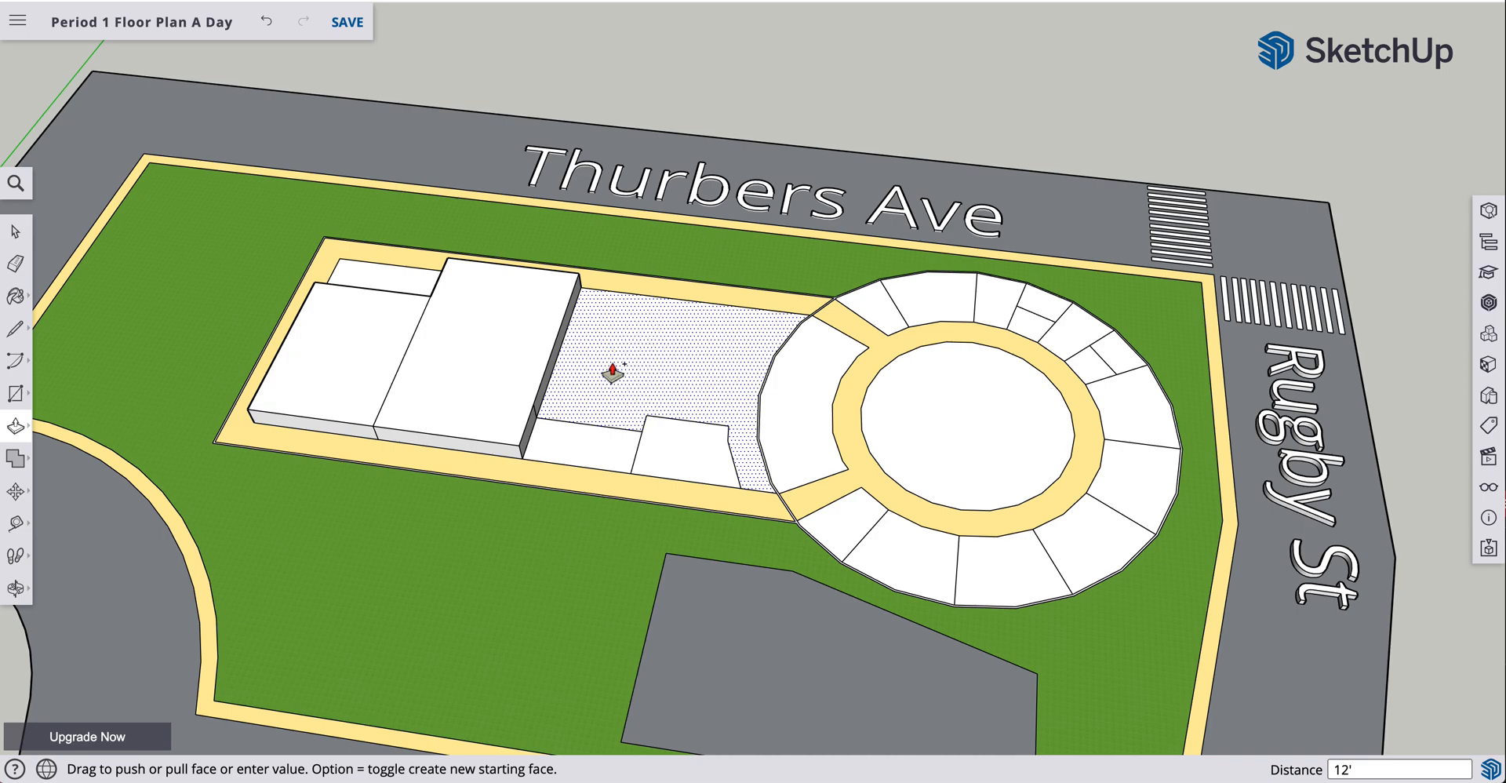
# Extrude the wing's large room beside the circle, the two small rooms next to it and the small far-corner room up about 12' 7".
pyautogui.moveTo(612, 372); pyautogui.dragTo(606, 357)
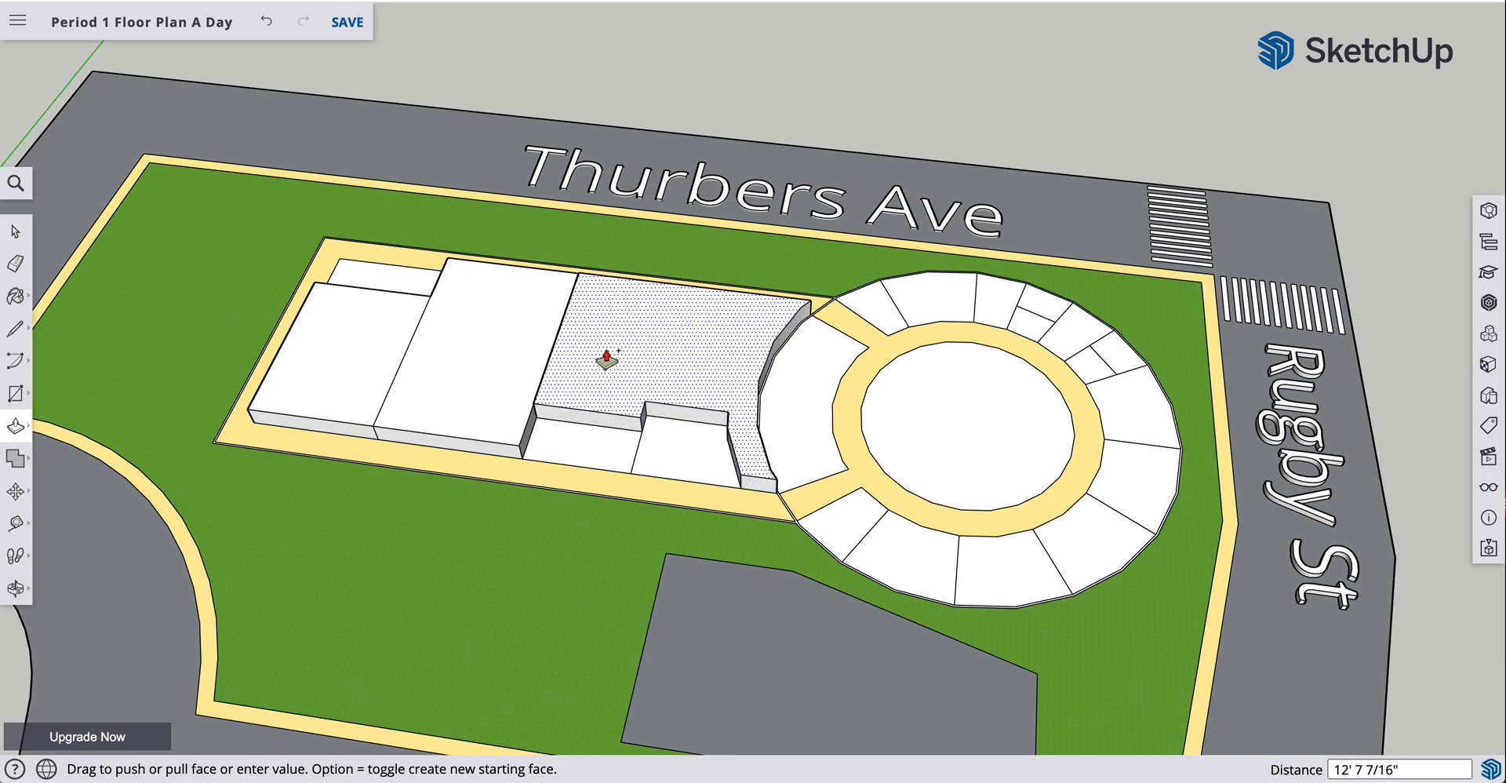
pyautogui.moveTo(607, 357); pyautogui.dragTo(605, 355)
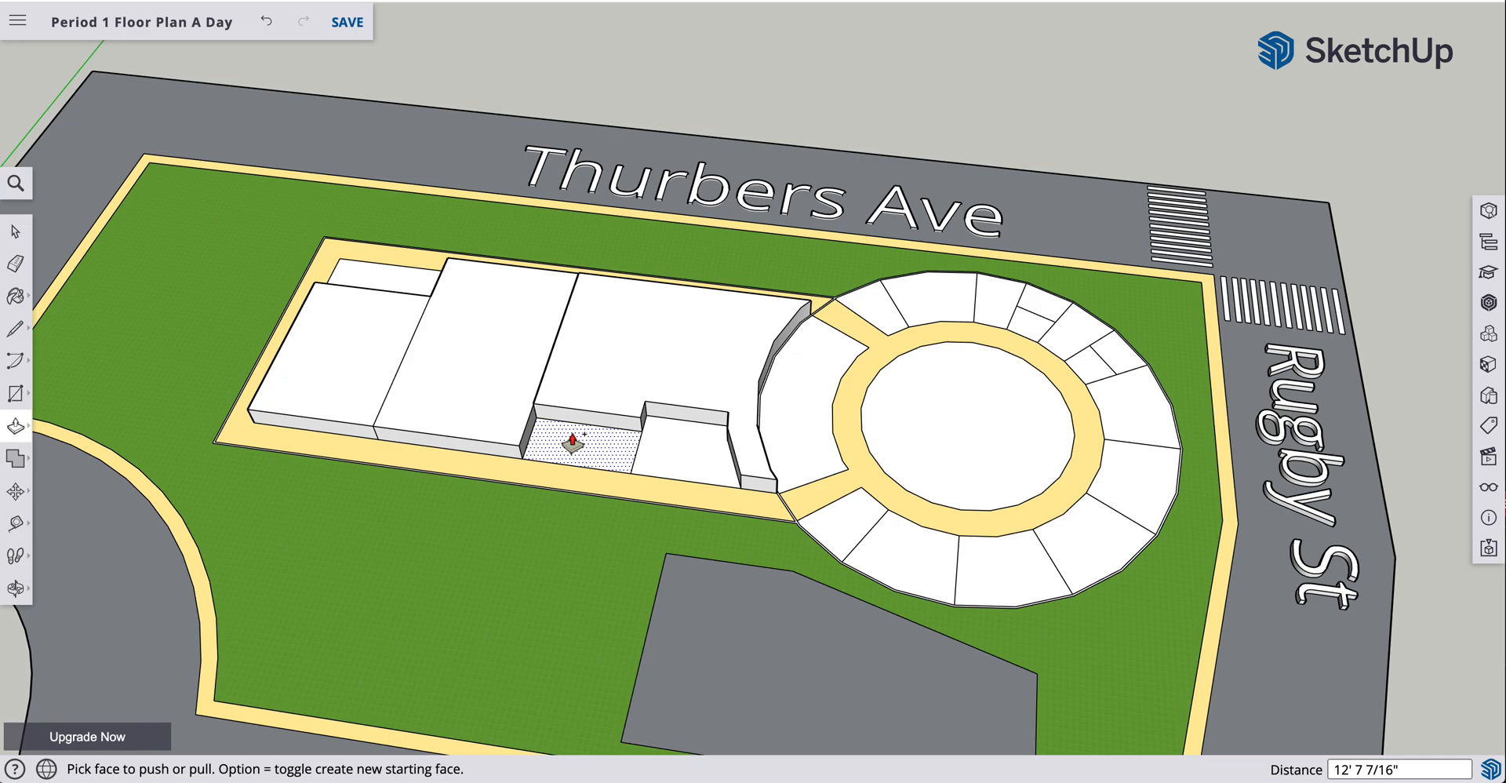
pyautogui.click(573, 443)
pyautogui.click(572, 443)
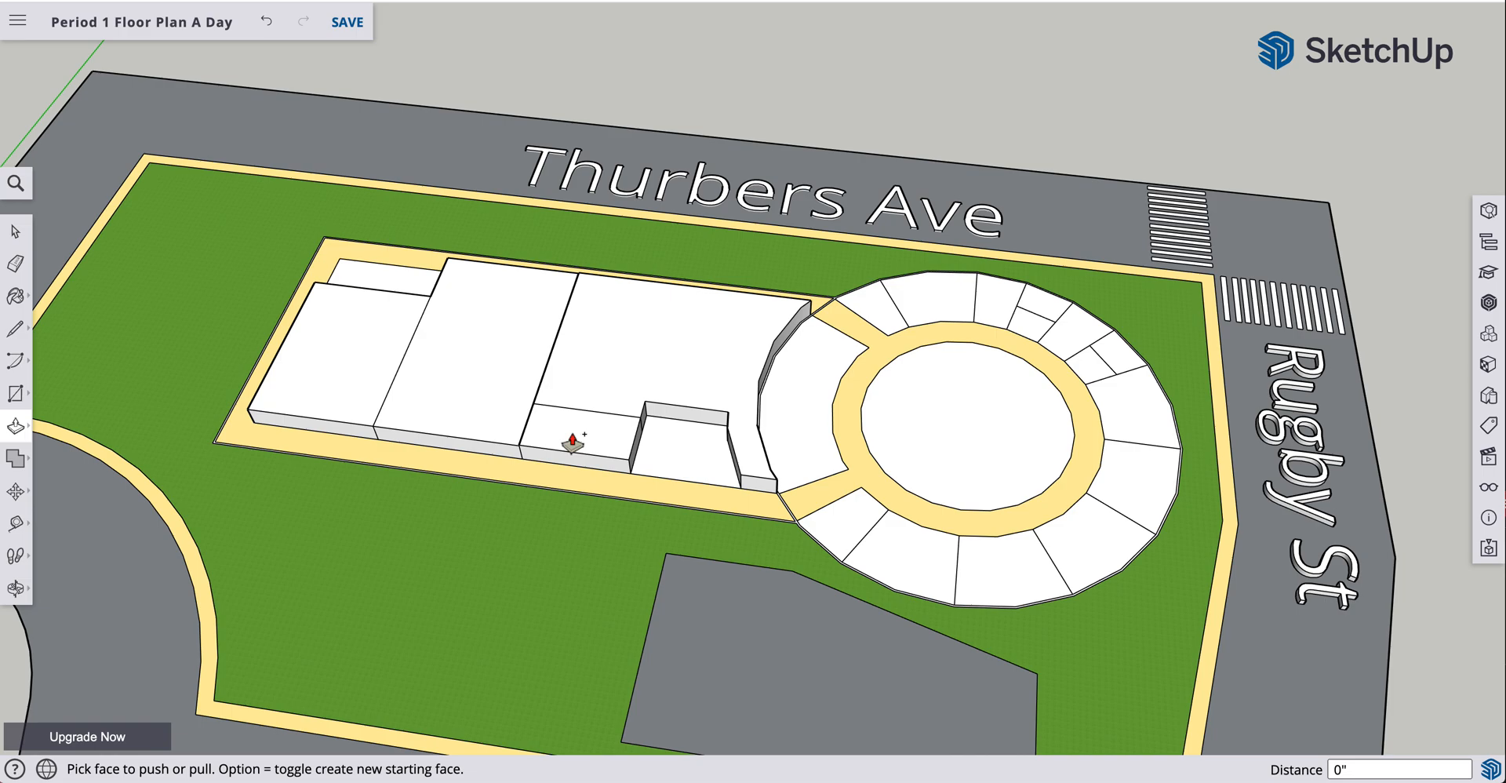
pyautogui.doubleClick(686, 454)
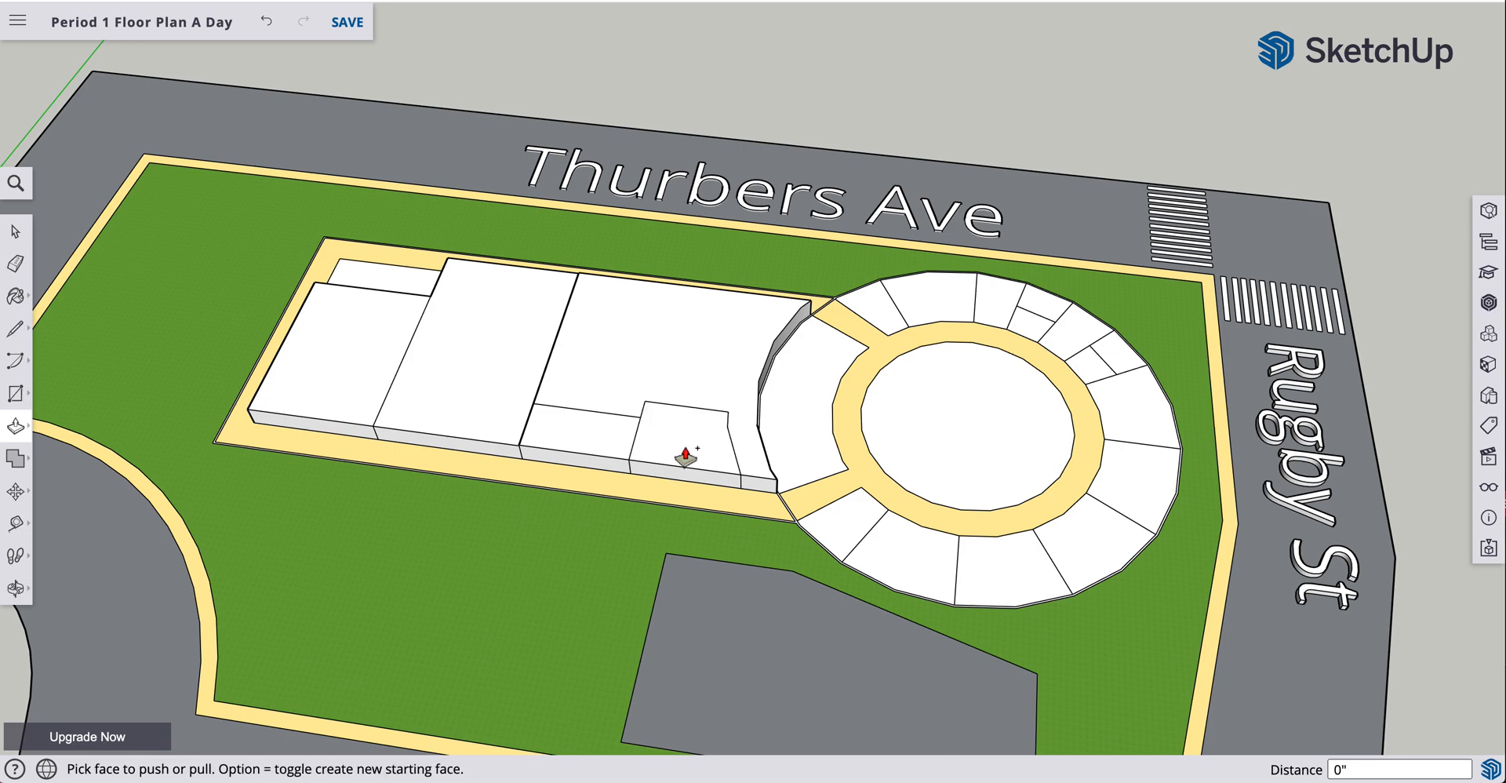
pyautogui.doubleClick(407, 289)
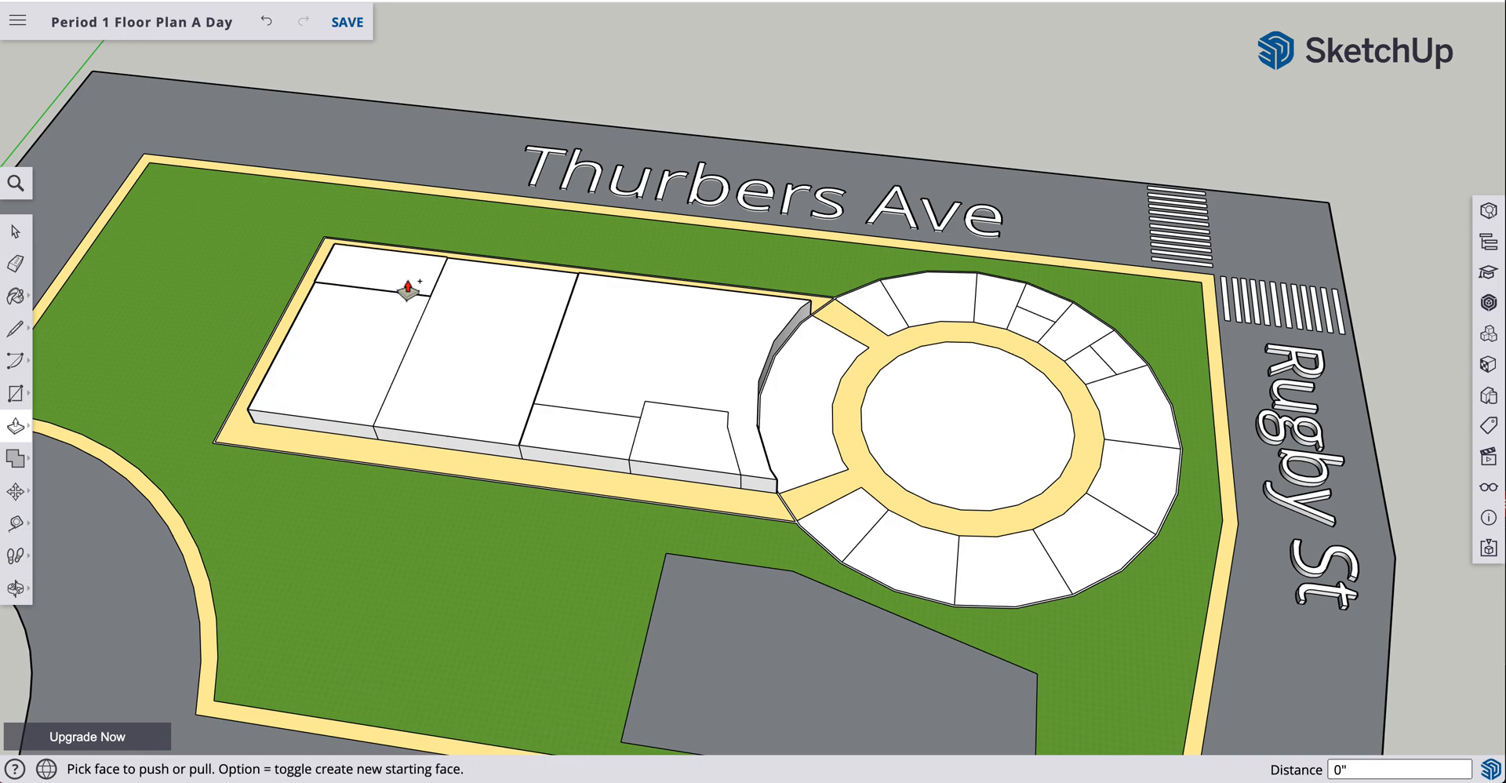
pyautogui.moveTo(406, 420); pyautogui.dragTo(406, 419, button='middle')
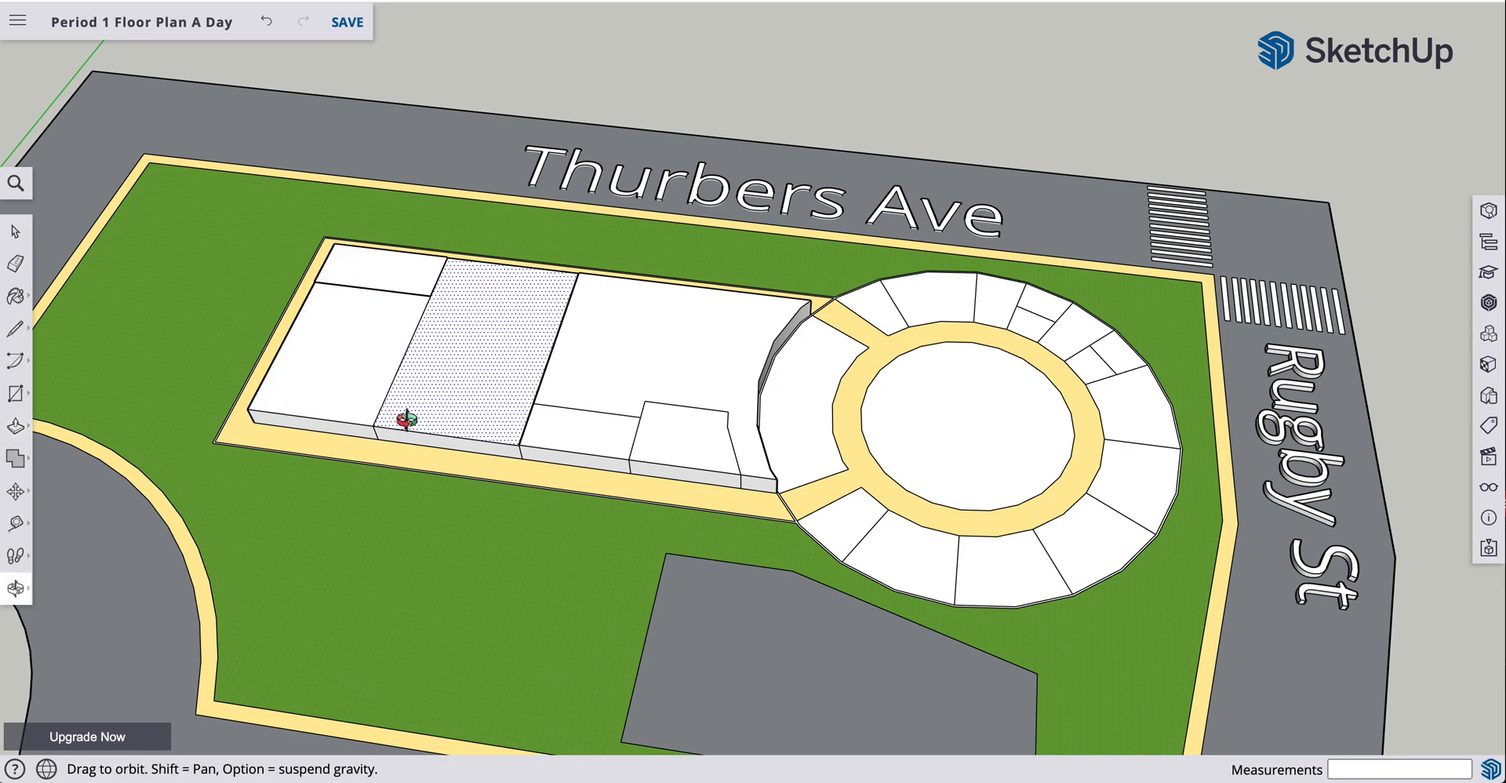
pyautogui.moveTo(435, 585); pyautogui.dragTo(508, 697, button='middle')
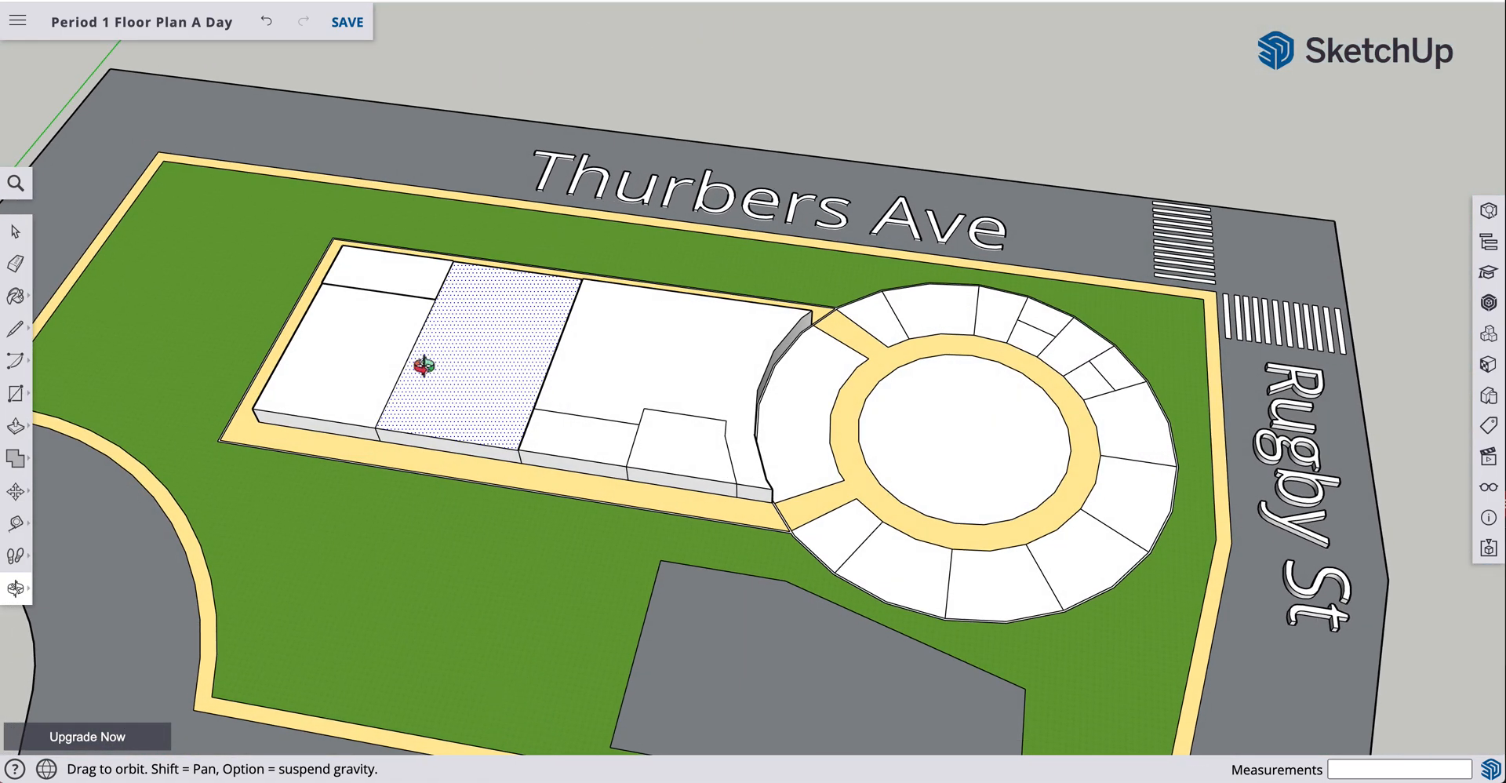
pyautogui.click(15, 232)
pyautogui.click(329, 362)
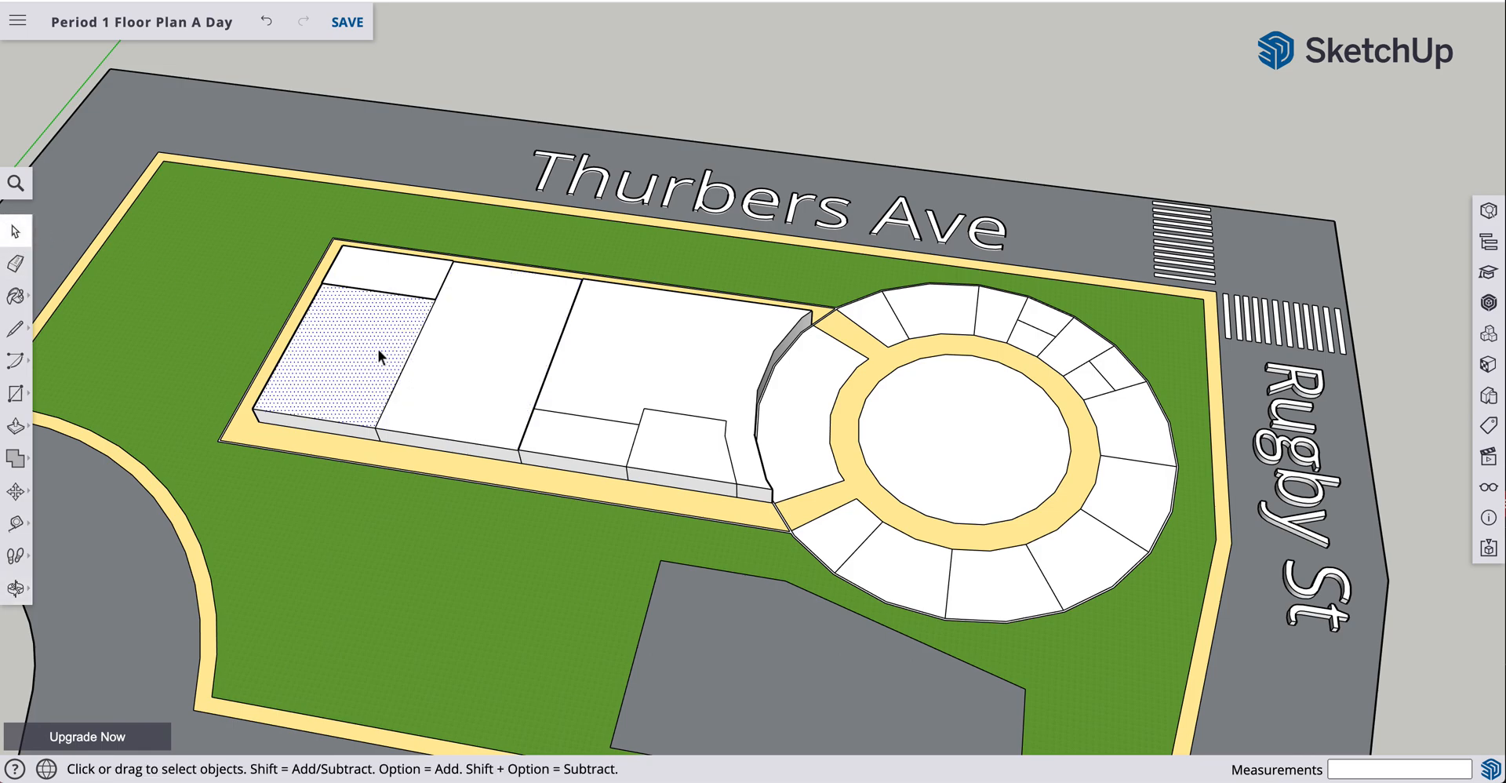
pyautogui.press('p')
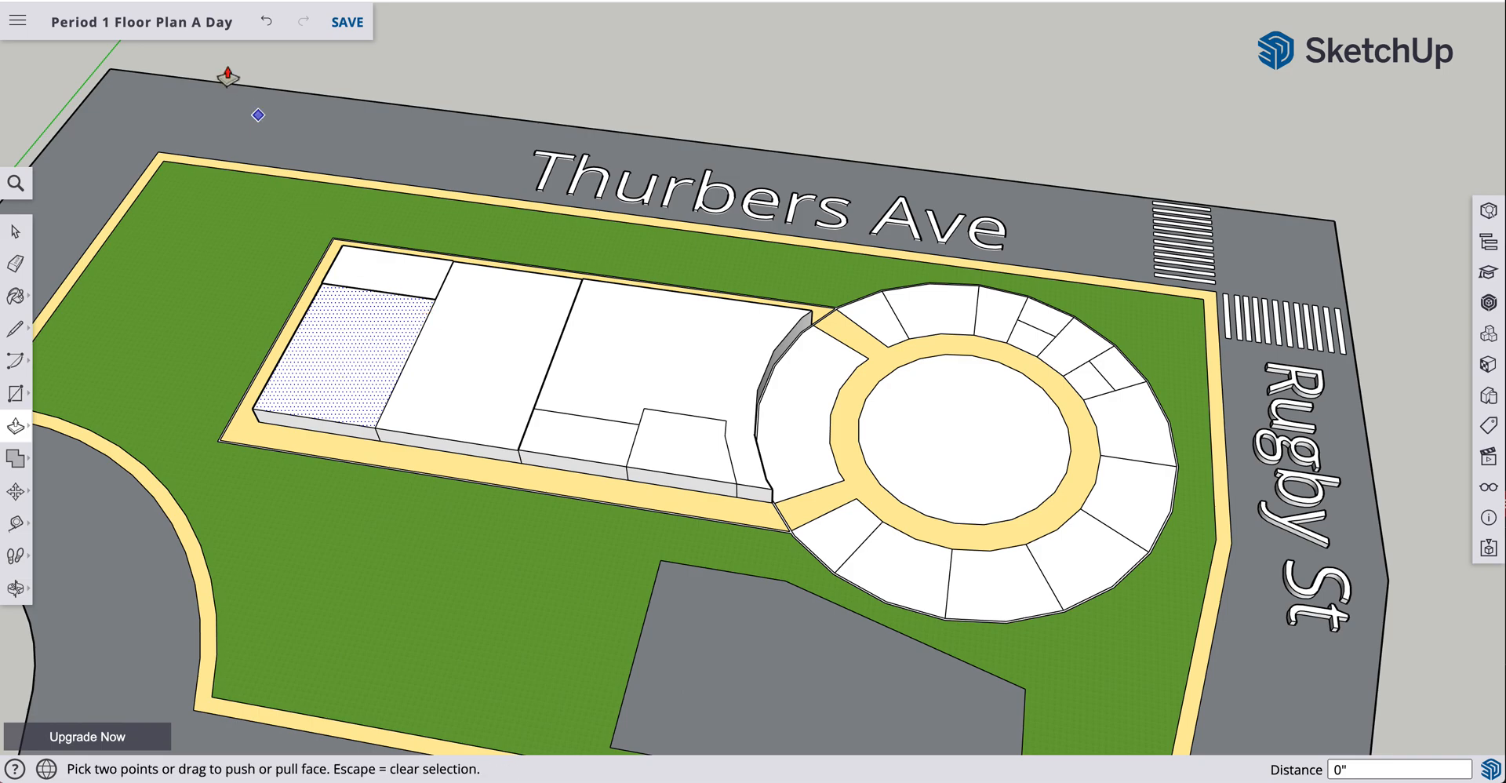
pyautogui.click(271, 22)
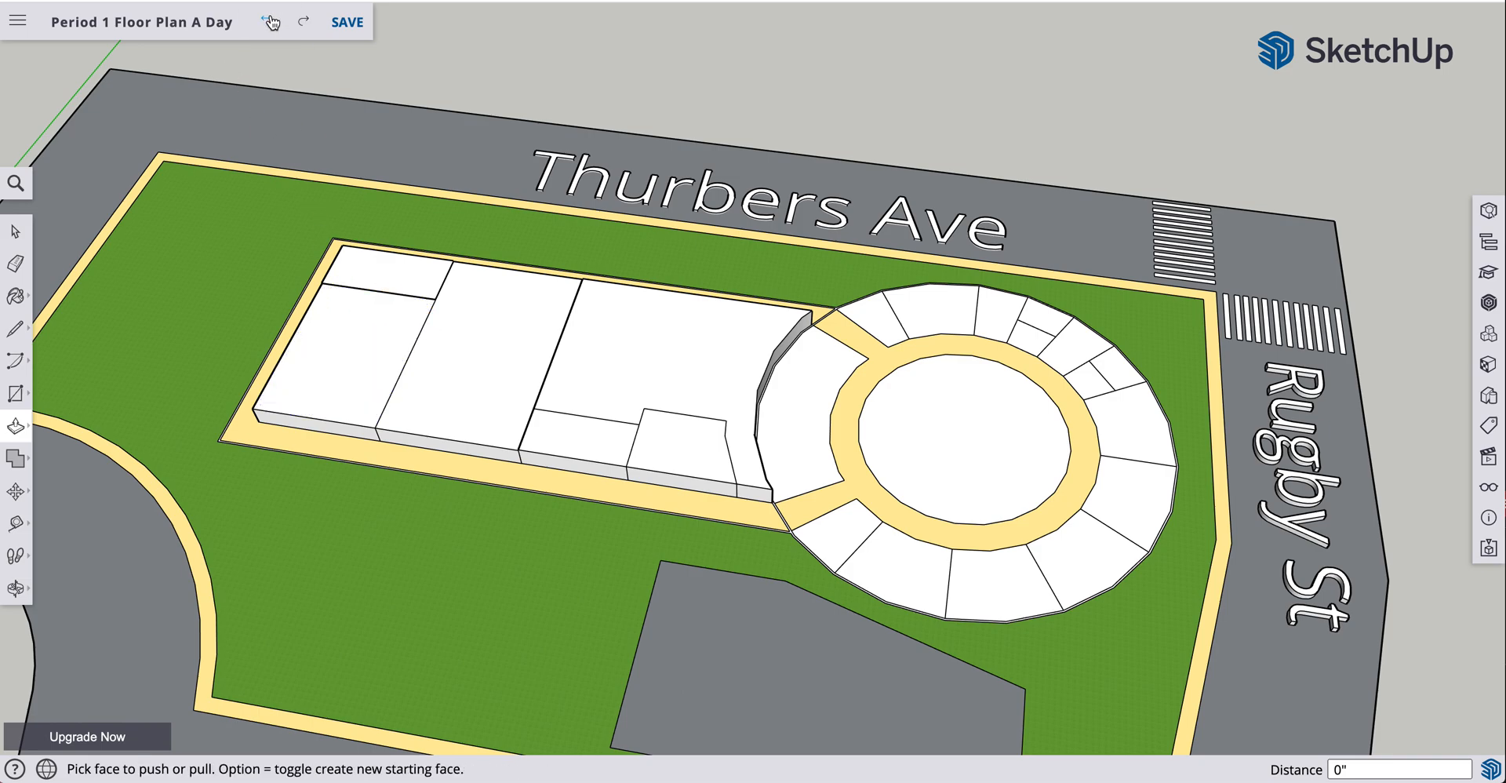
# Add a second storey to the wing: 12' on the large end room, its full-width neighbour and the middle small room, about 12' 2" beside the circle.
pyautogui.click(337, 326)
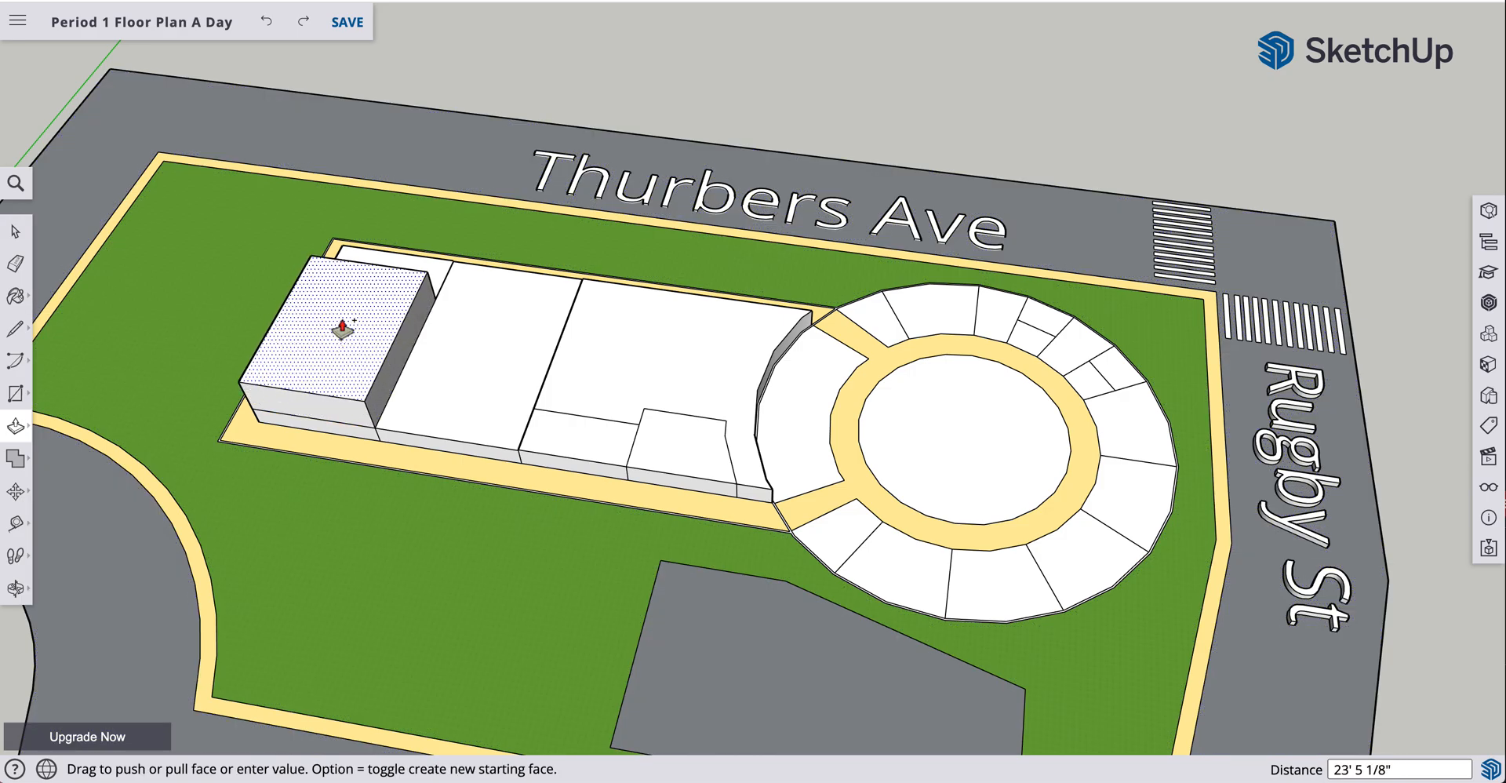
pyautogui.press('Return')
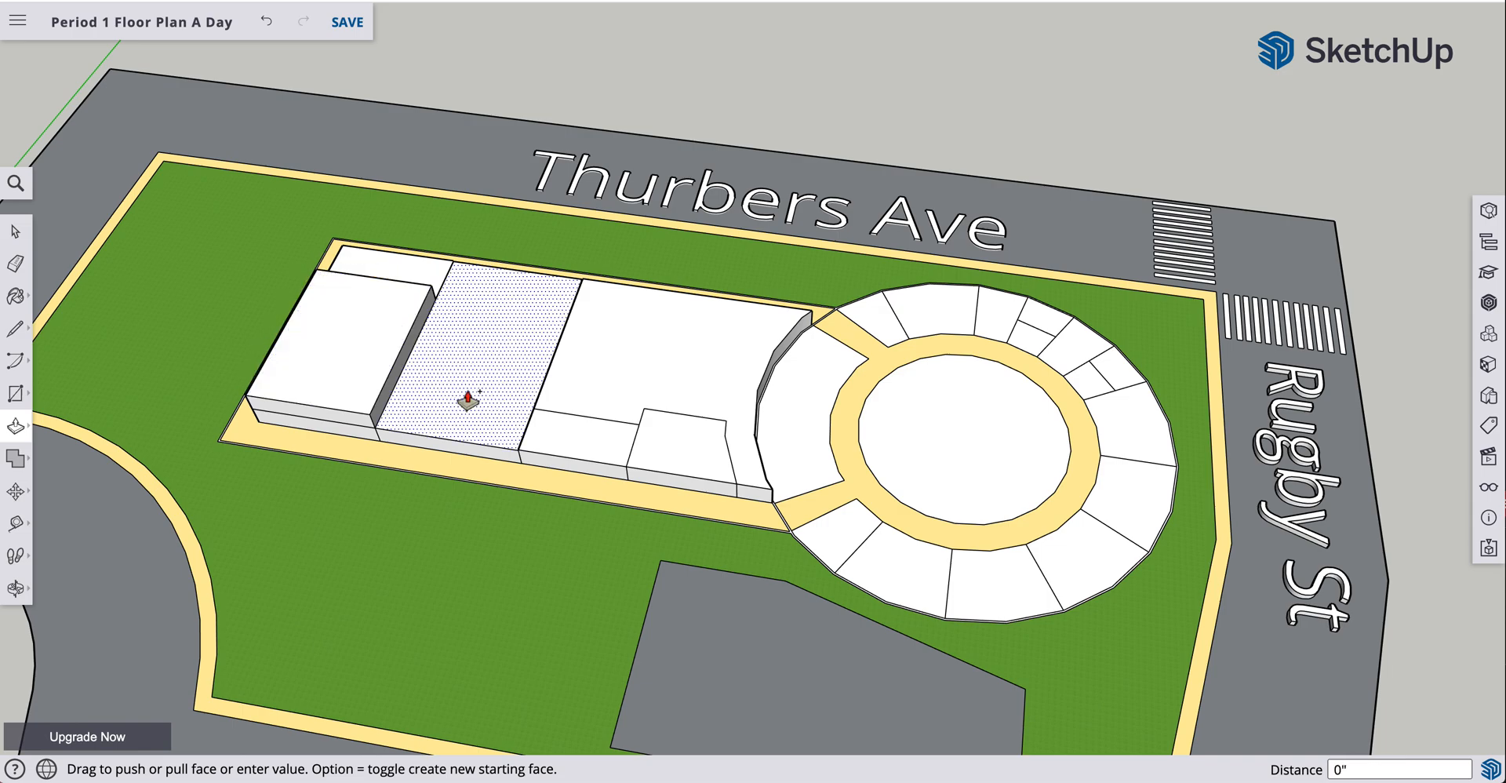
pyautogui.click(468, 398)
pyautogui.press('Return')
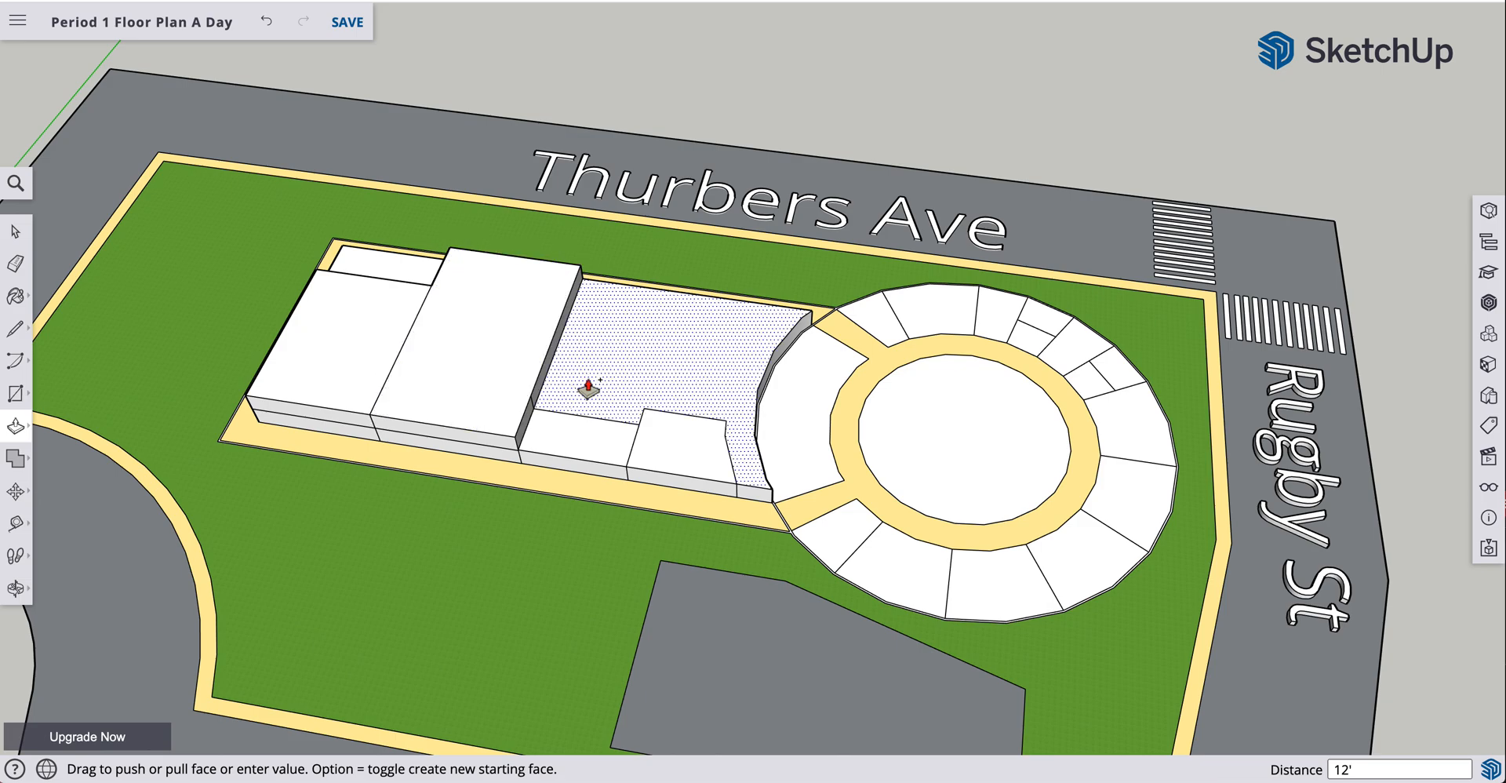
pyautogui.moveTo(588, 388); pyautogui.dragTo(587, 374)
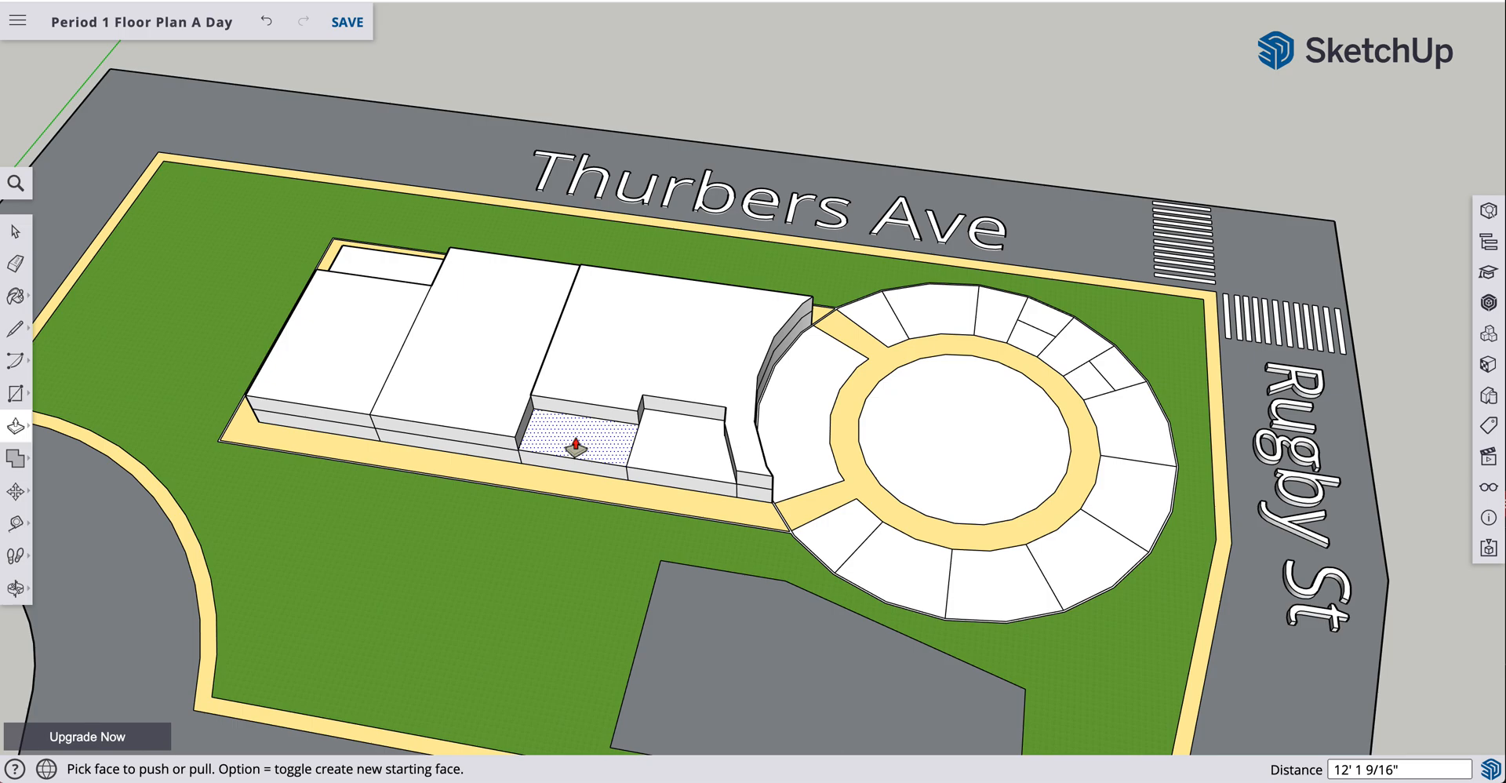
pyautogui.click(576, 445)
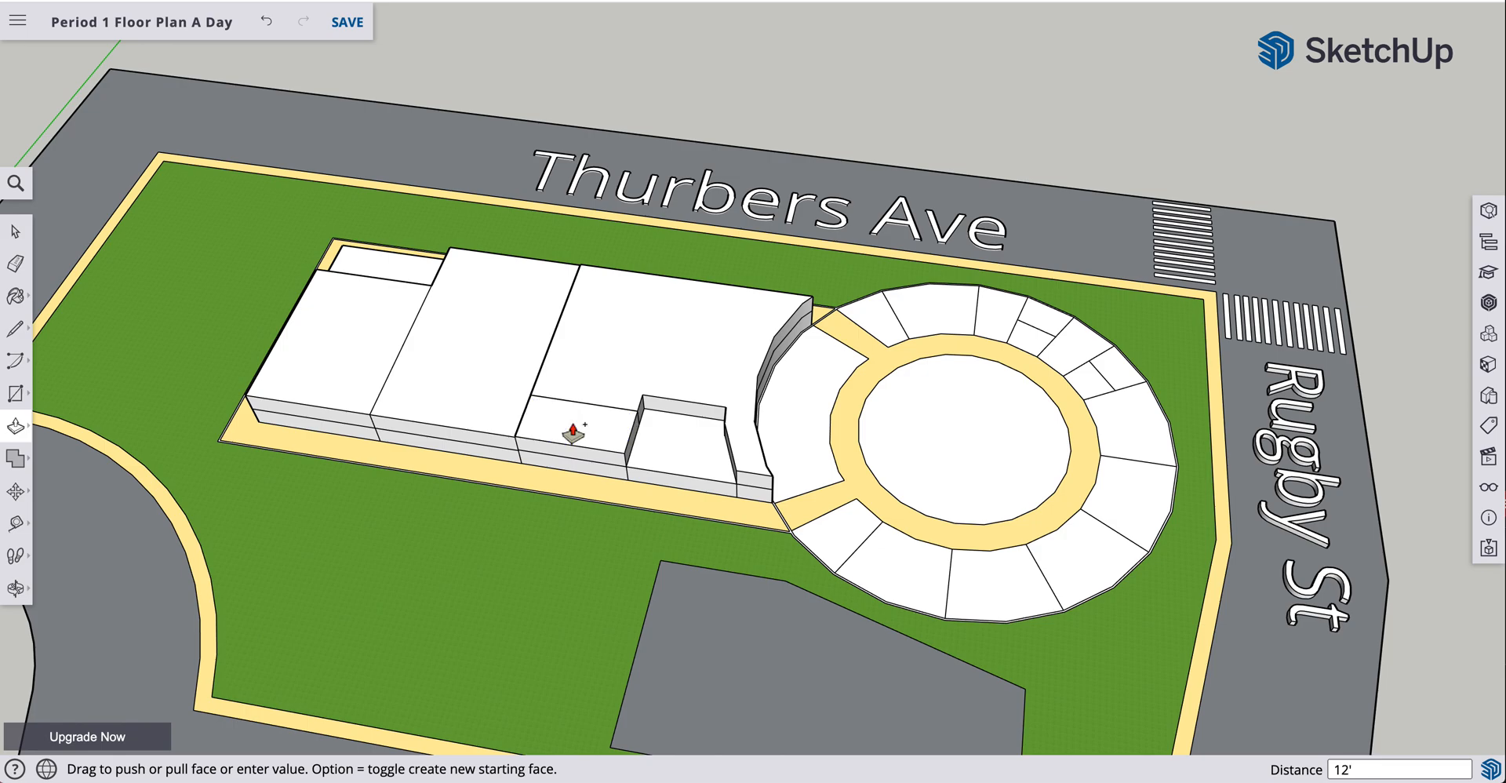
# Try pulling the full-width room next to the large end room up about 56' into a tall block above the second storey.
pyautogui.press('o')
pyautogui.moveTo(283, 481); pyautogui.dragTo(975, 342)
pyautogui.moveTo(558, 465); pyautogui.dragTo(580, 472)
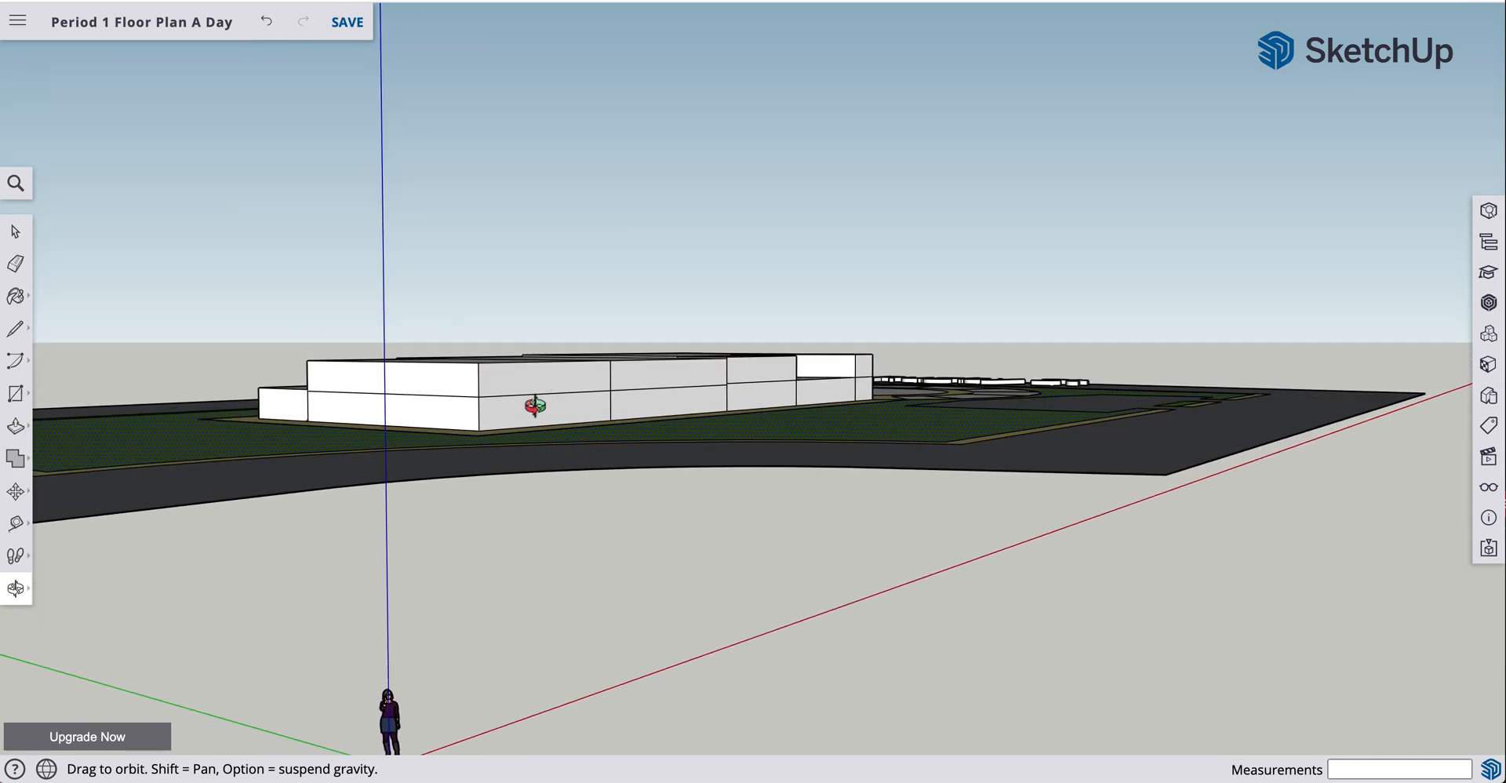
pyautogui.moveTo(566, 314); pyautogui.dragTo(562, 525)
pyautogui.click(16, 426)
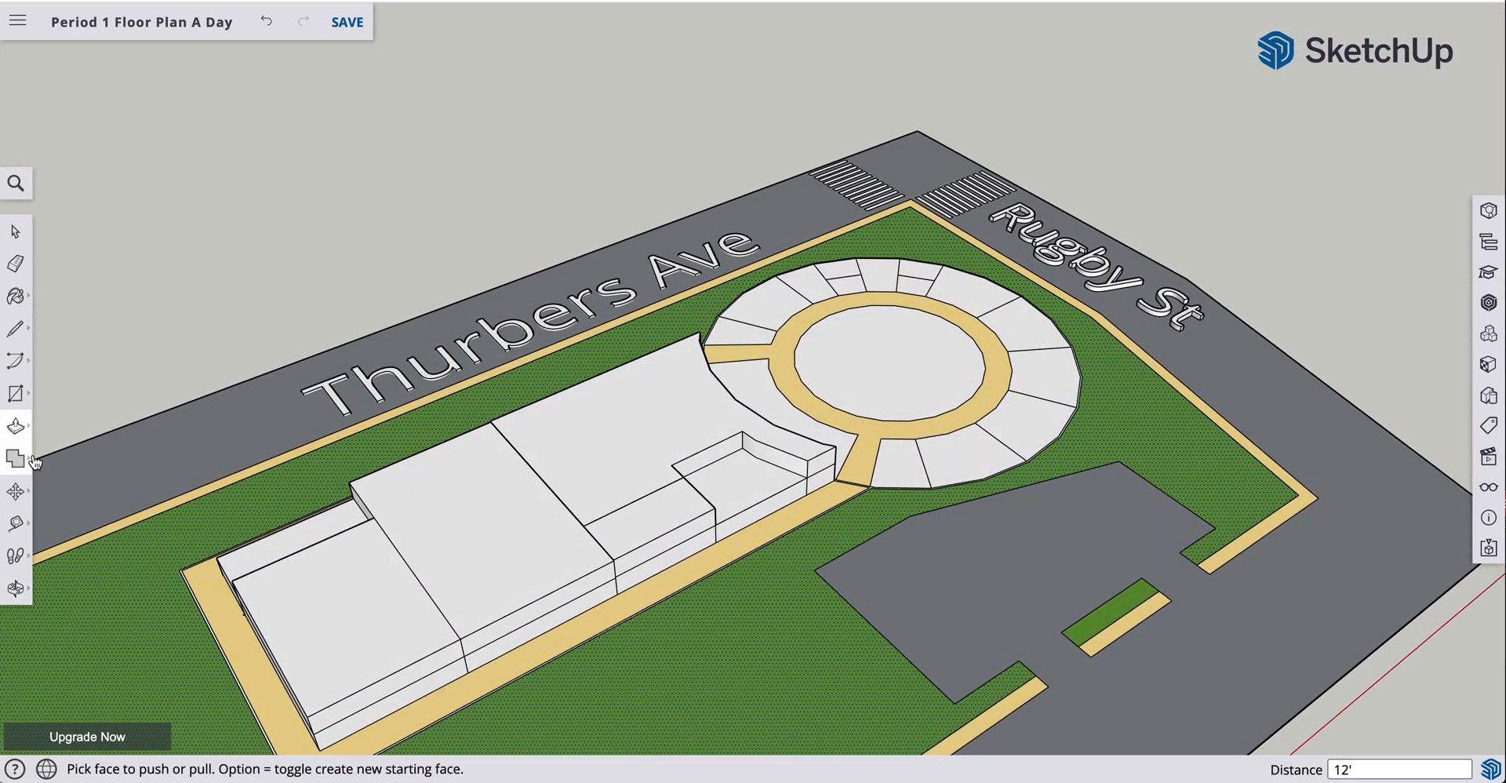
pyautogui.moveTo(446, 530); pyautogui.dragTo(436, 427)
# Move the scale figure from the origin toward the school building for a height comparison.
pyautogui.press('o')
pyautogui.moveTo(722, 662); pyautogui.dragTo(859, 403)
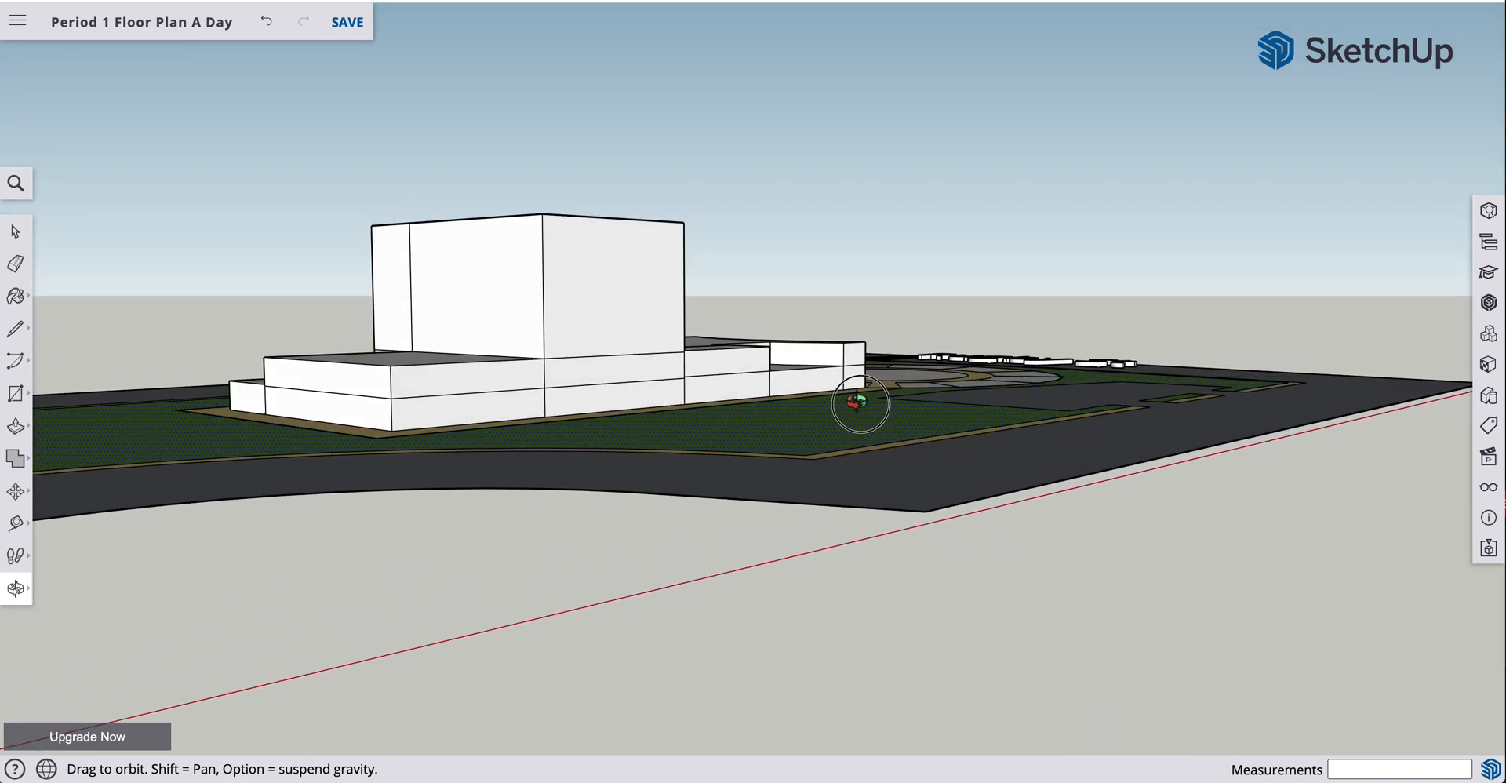
pyautogui.moveTo(859, 402); pyautogui.dragTo(938, 373)
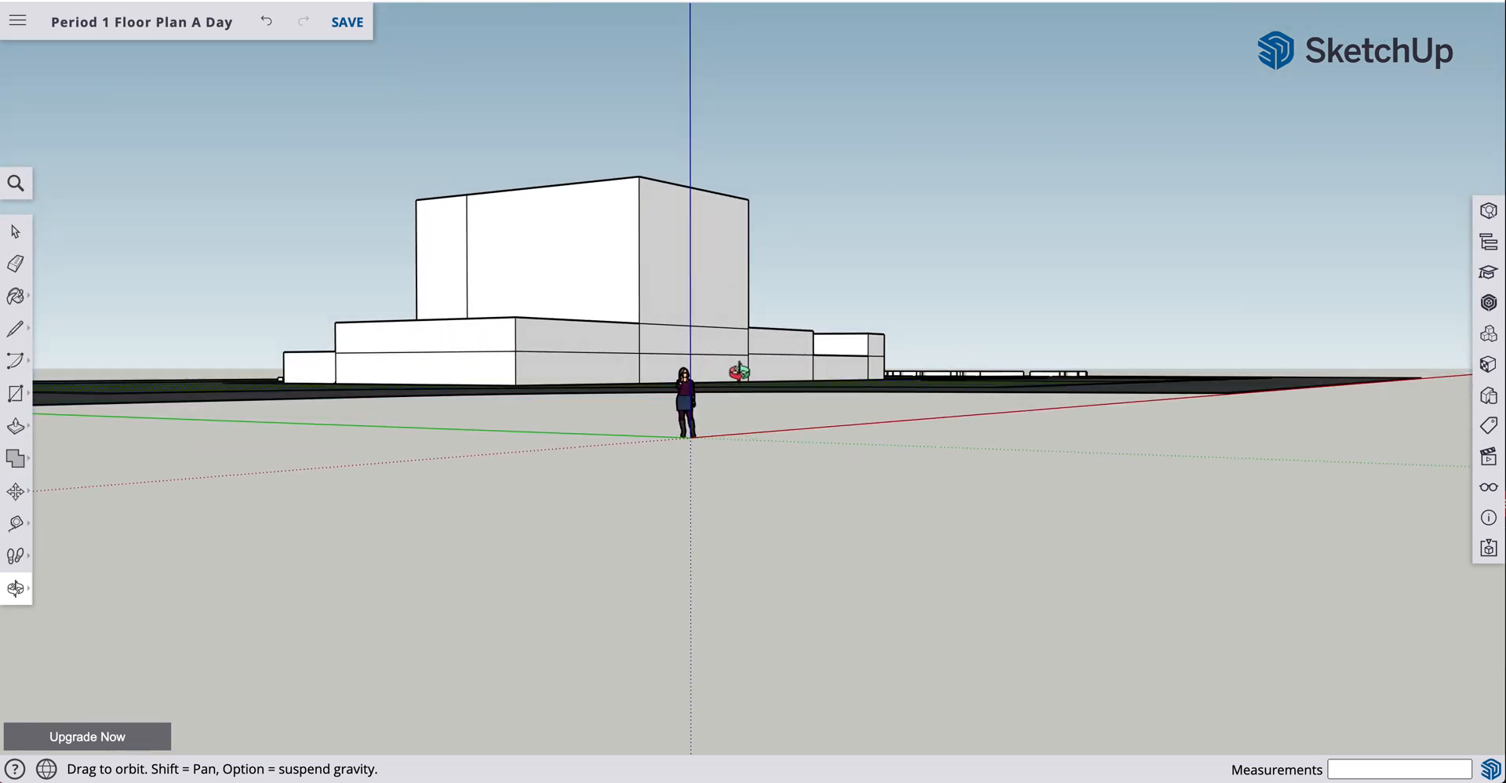
pyautogui.moveTo(751, 390); pyautogui.dragTo(732, 411)
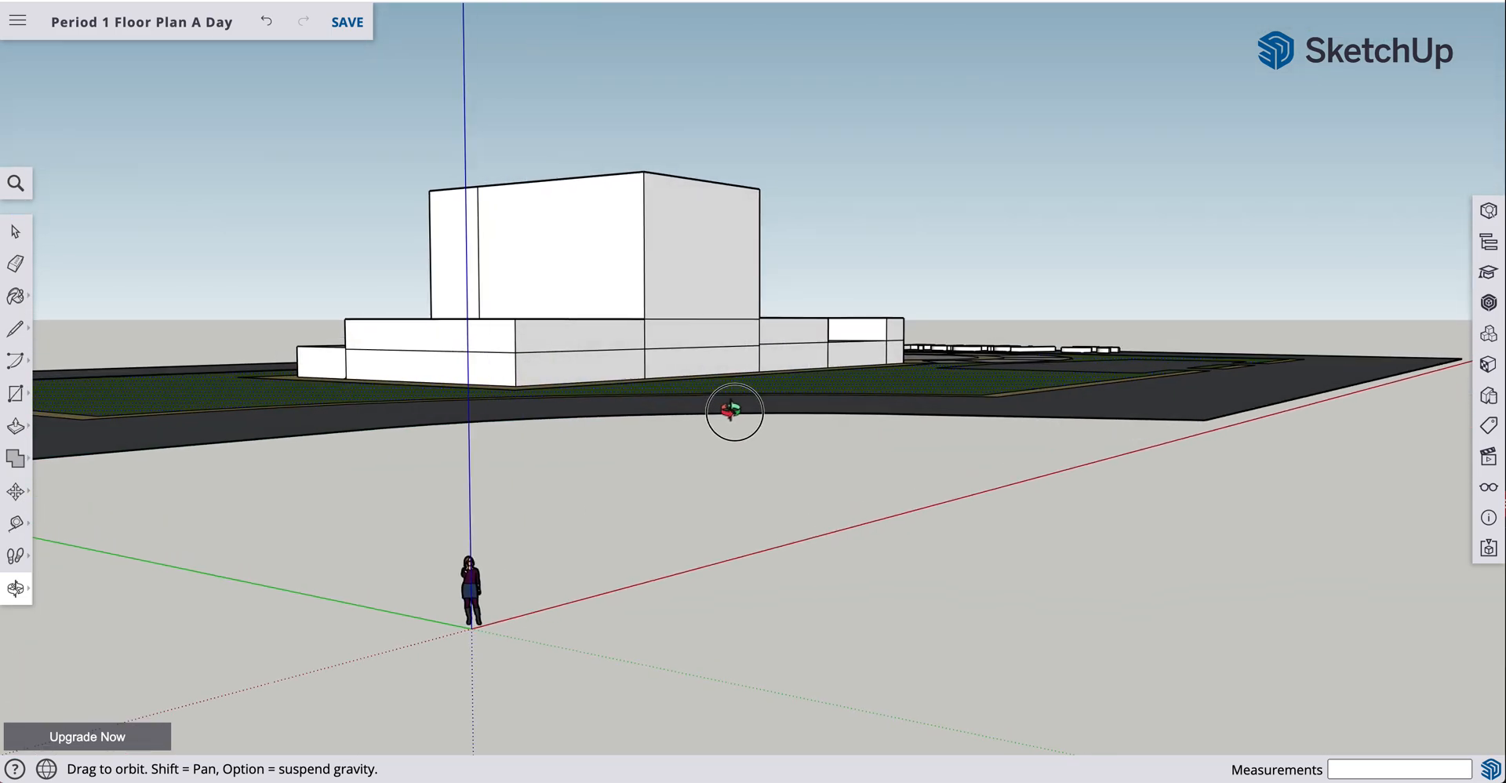
pyautogui.press('m')
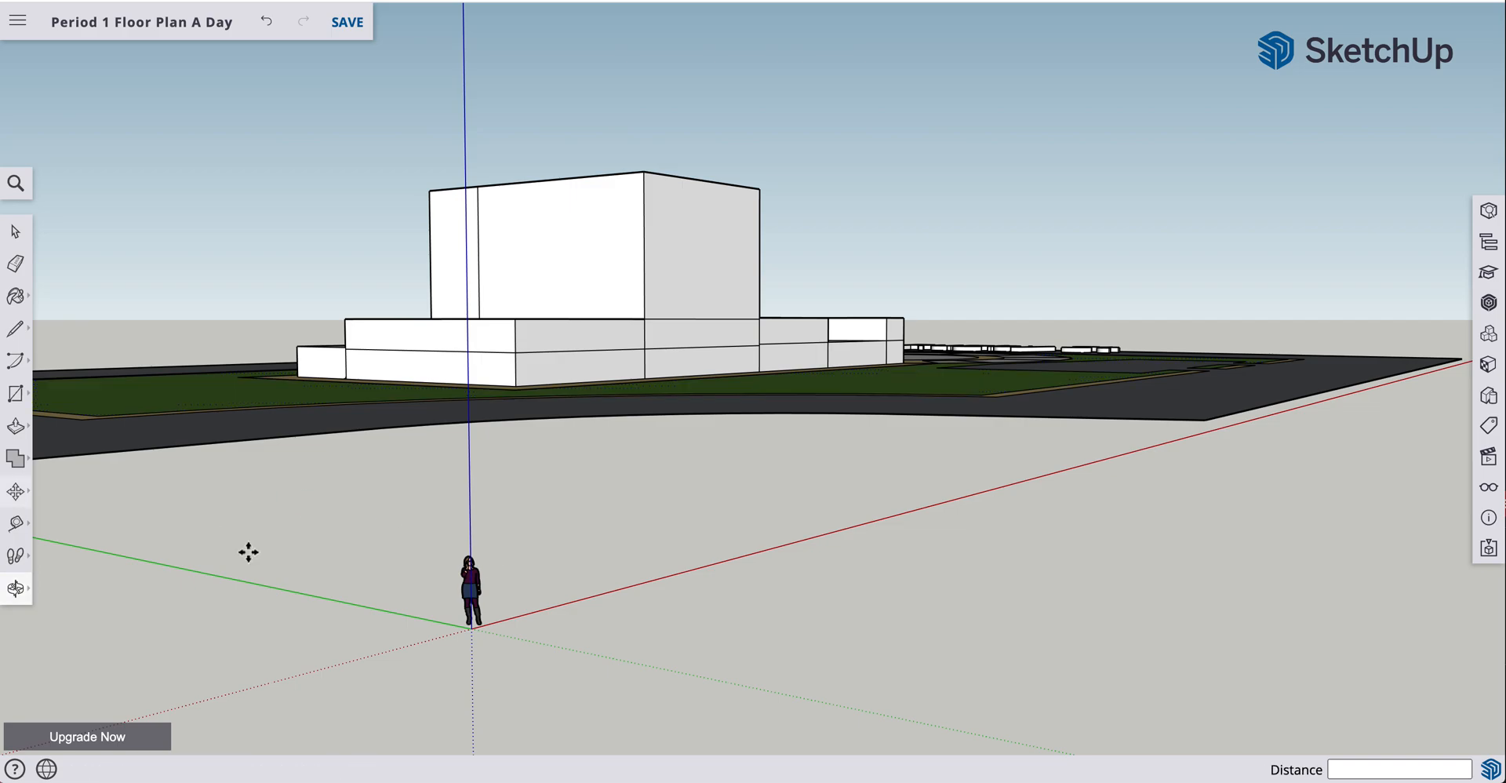
pyautogui.click(469, 584)
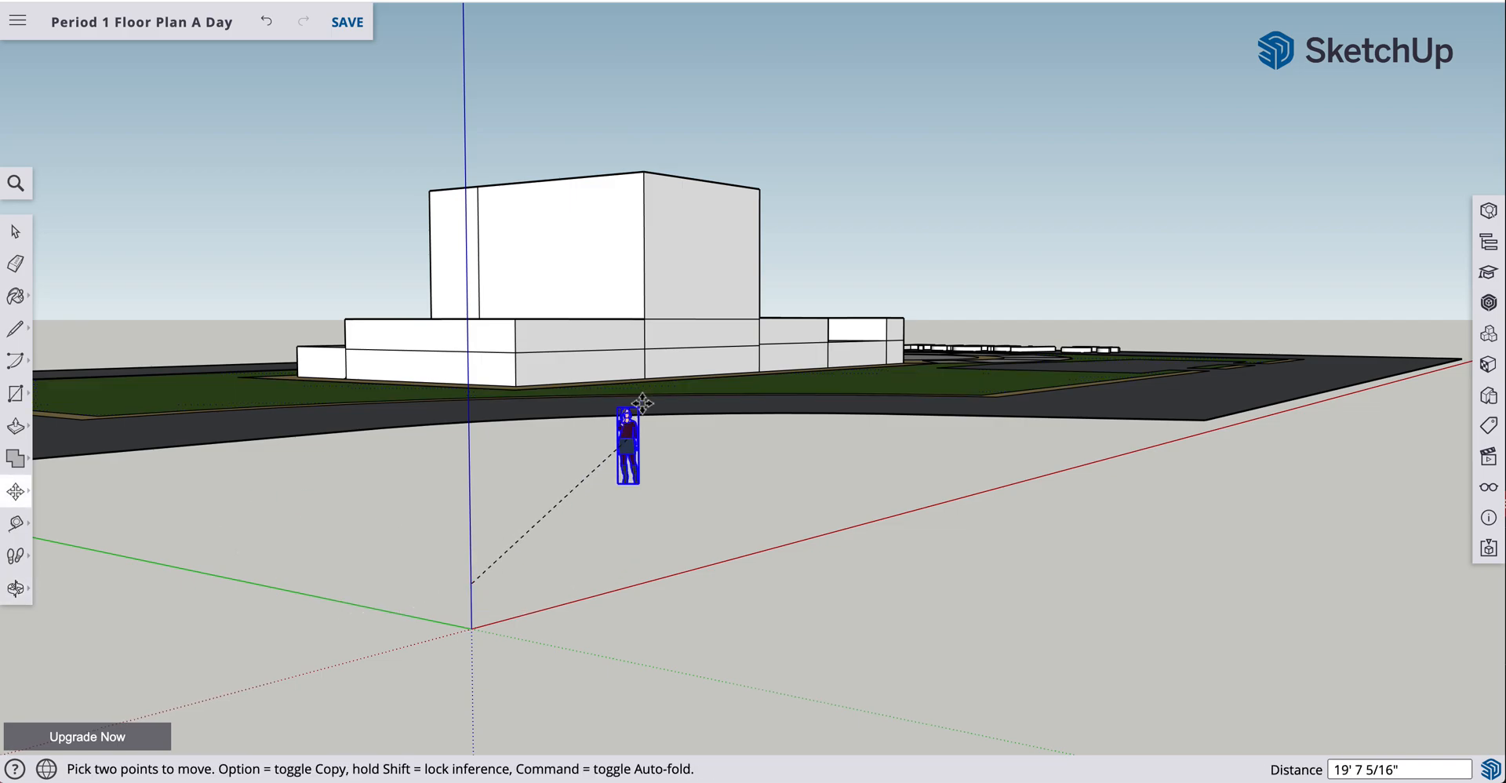
pyautogui.rightClick(672, 355)
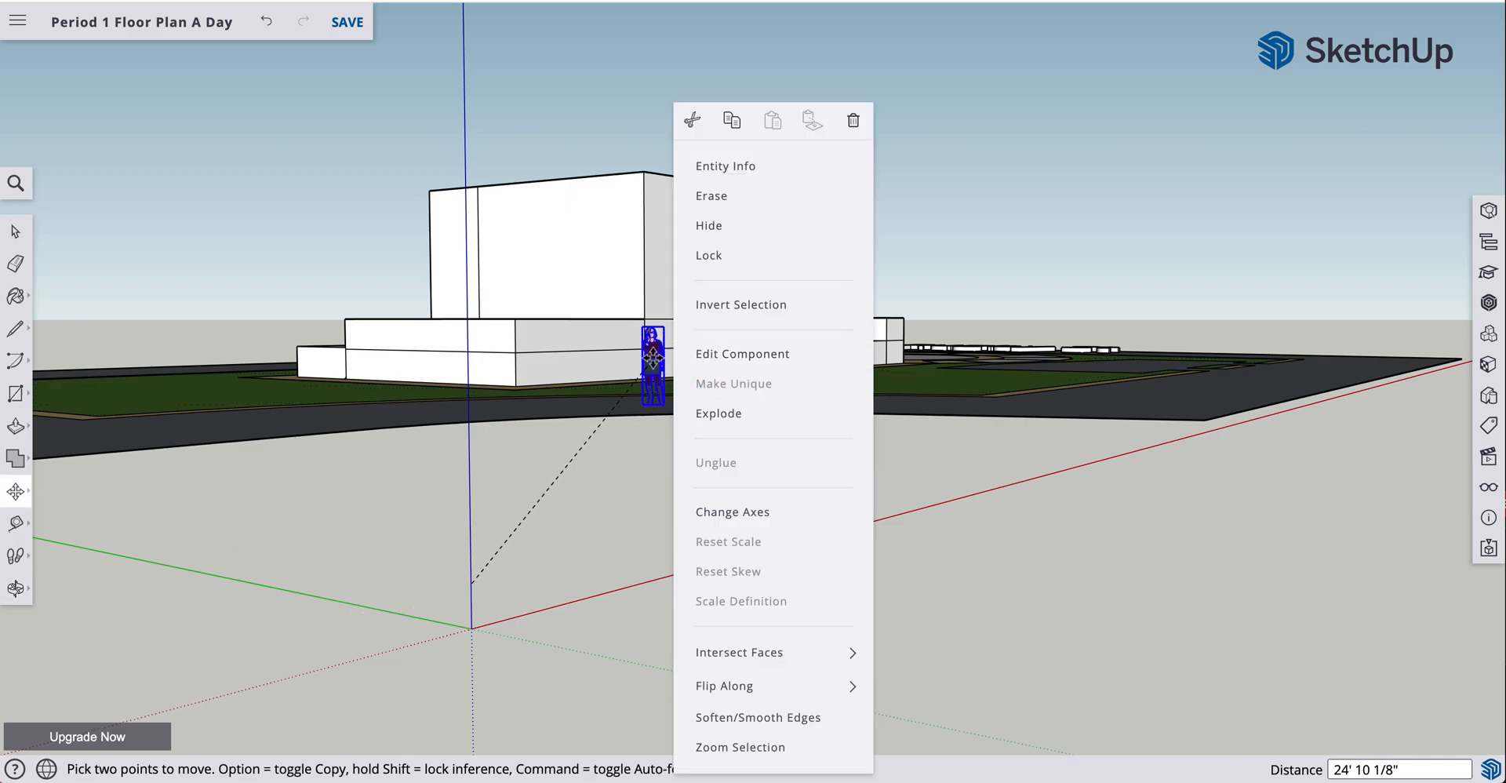
pyautogui.click(650, 323)
# Reposition the scale figure again, placing it on the wall of the tall full-width block.
pyautogui.press('o')
pyautogui.moveTo(860, 336)
pyautogui.mouseDown()
pyautogui.moveTo(756, 379)
pyautogui.moveTo(873, 329)
pyautogui.mouseUp()
pyautogui.press('m')
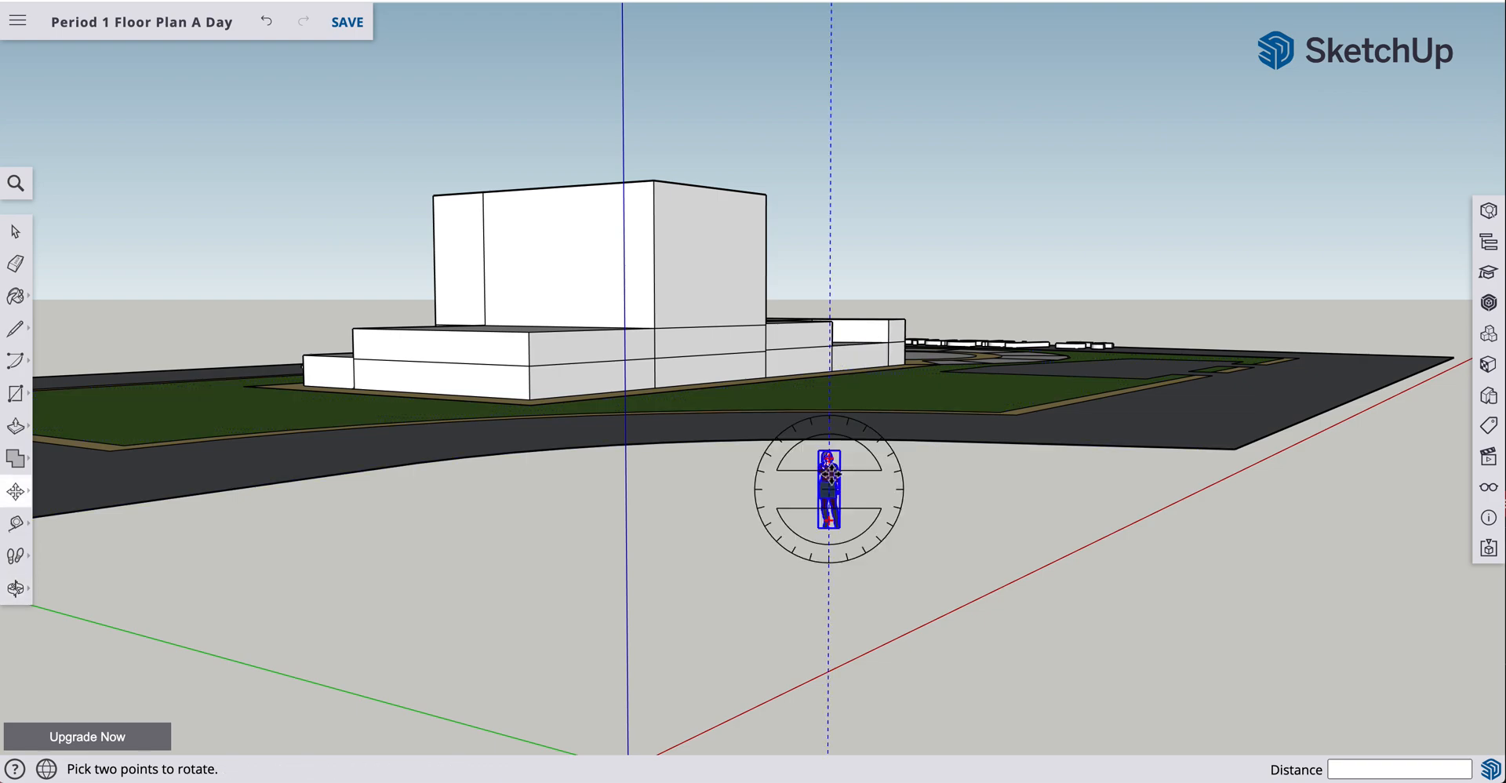
pyautogui.click(833, 474)
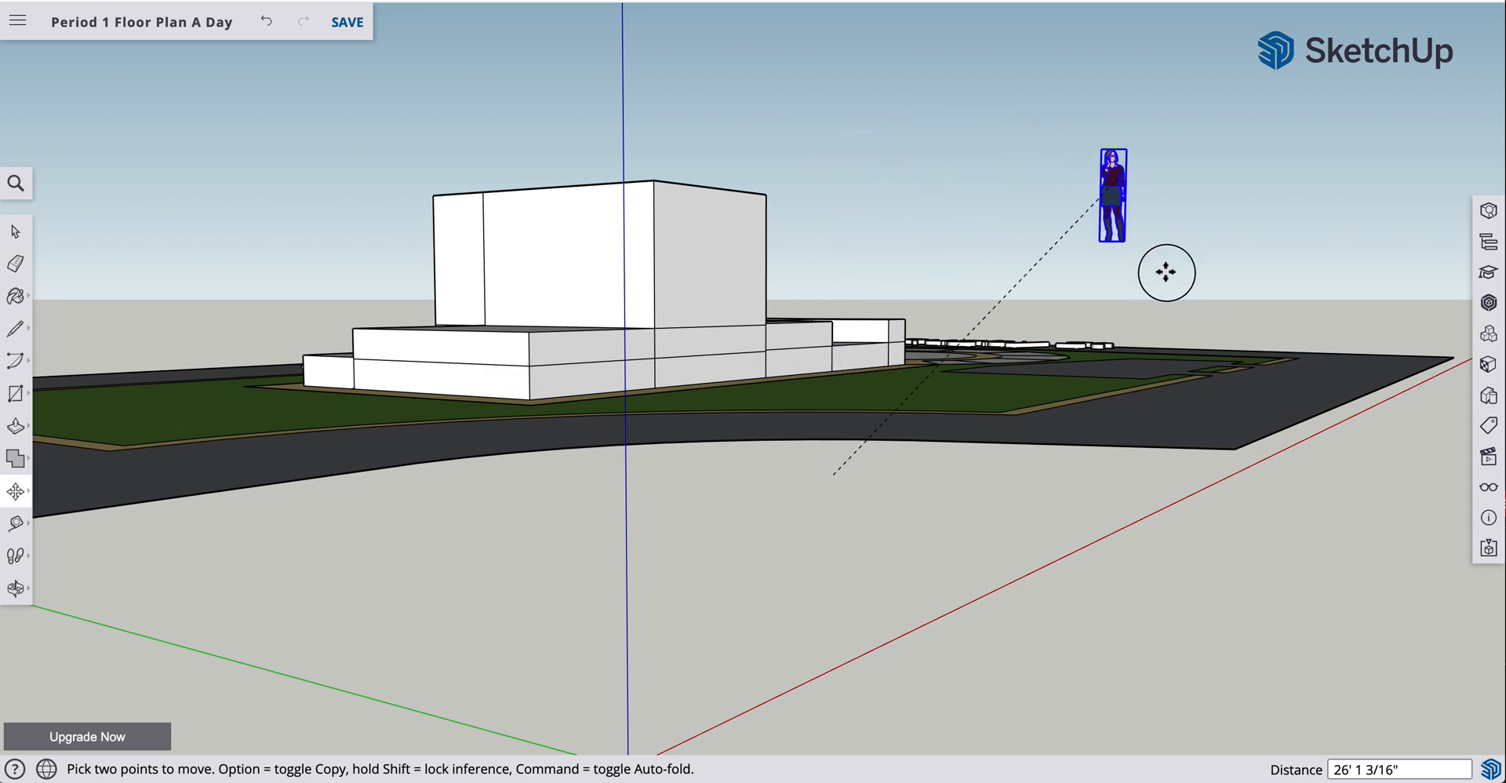
pyautogui.click(1267, 340)
pyautogui.moveTo(1345, 355); pyautogui.dragTo(1221, 389, button='middle')
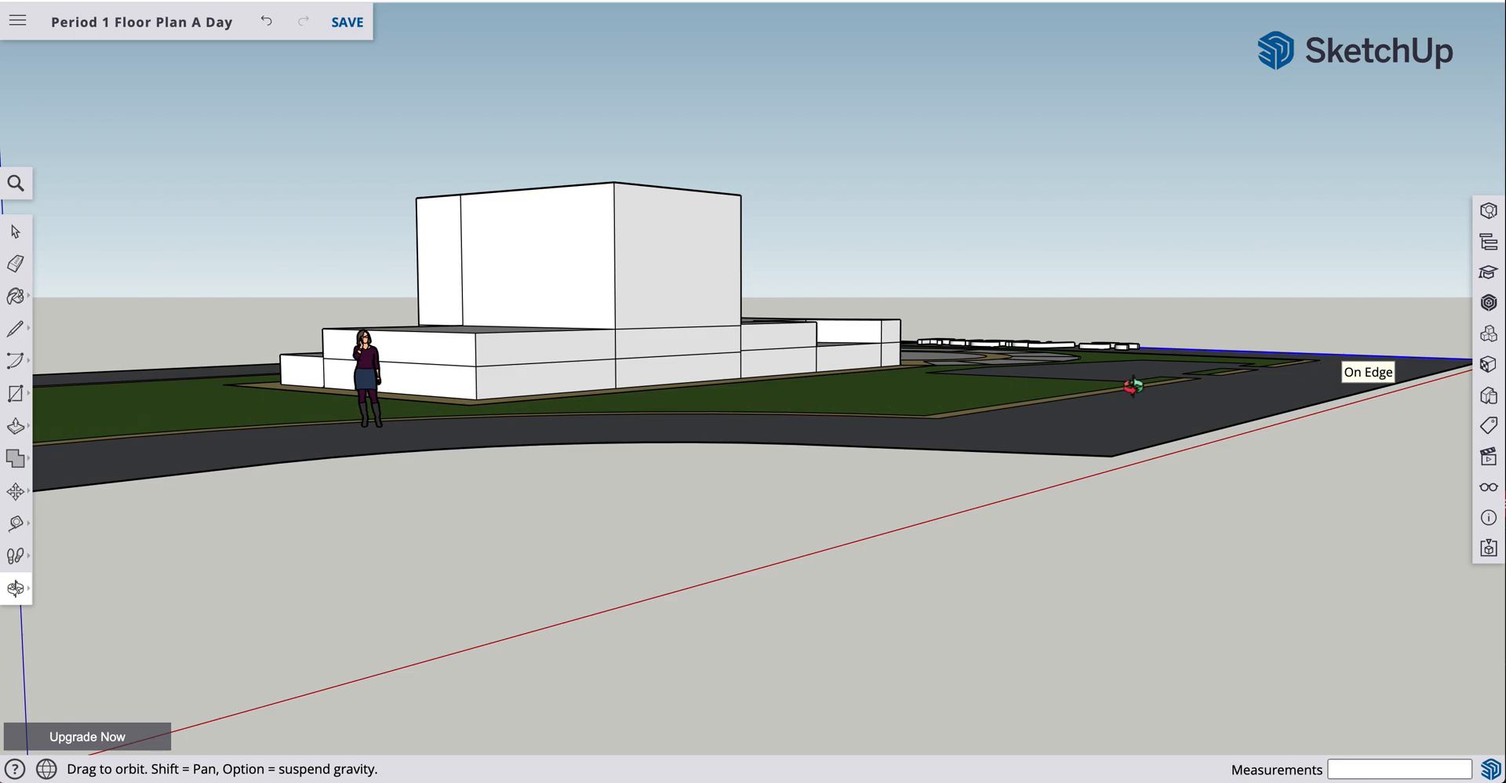
pyautogui.press('m')
pyautogui.click(355, 385)
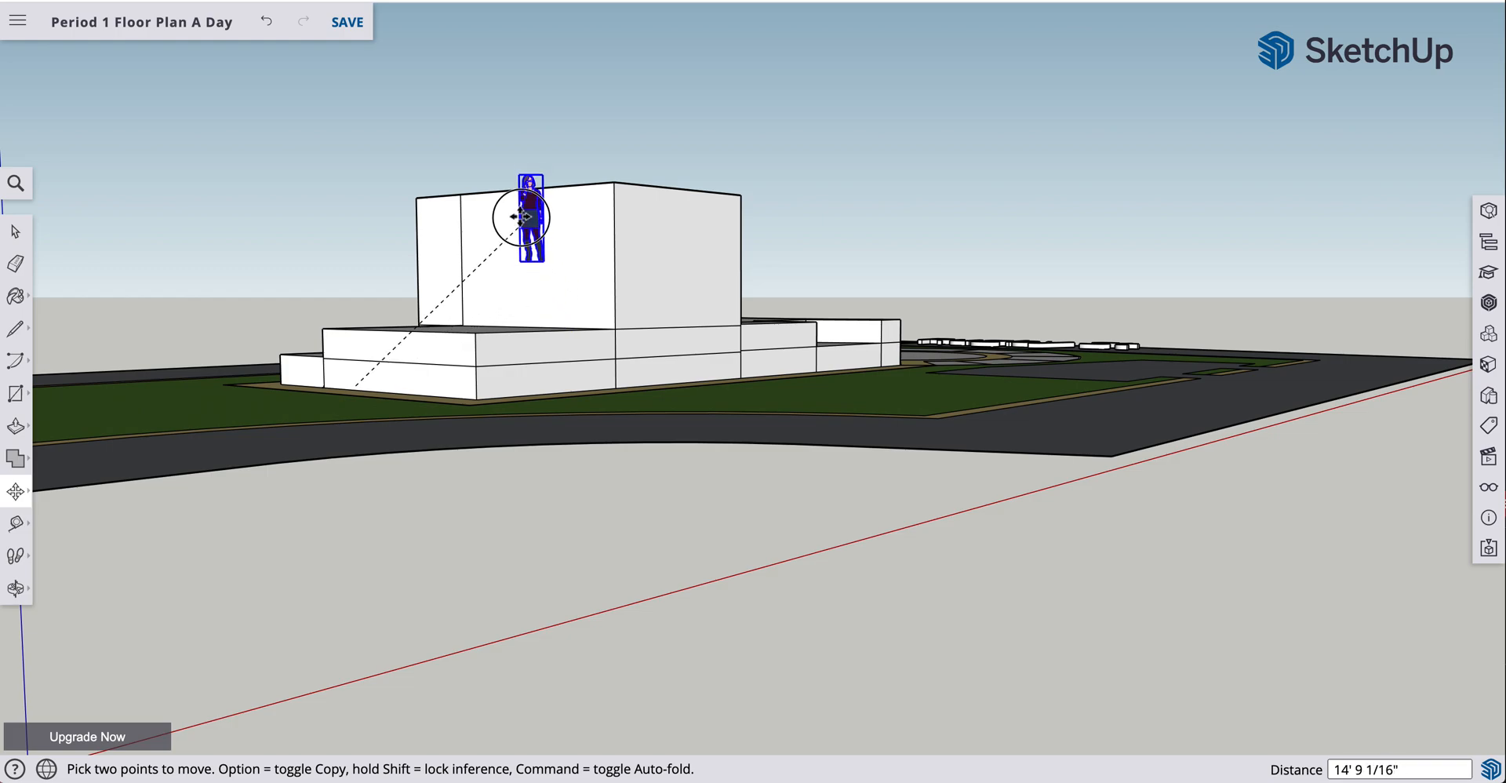
pyautogui.click(474, 291)
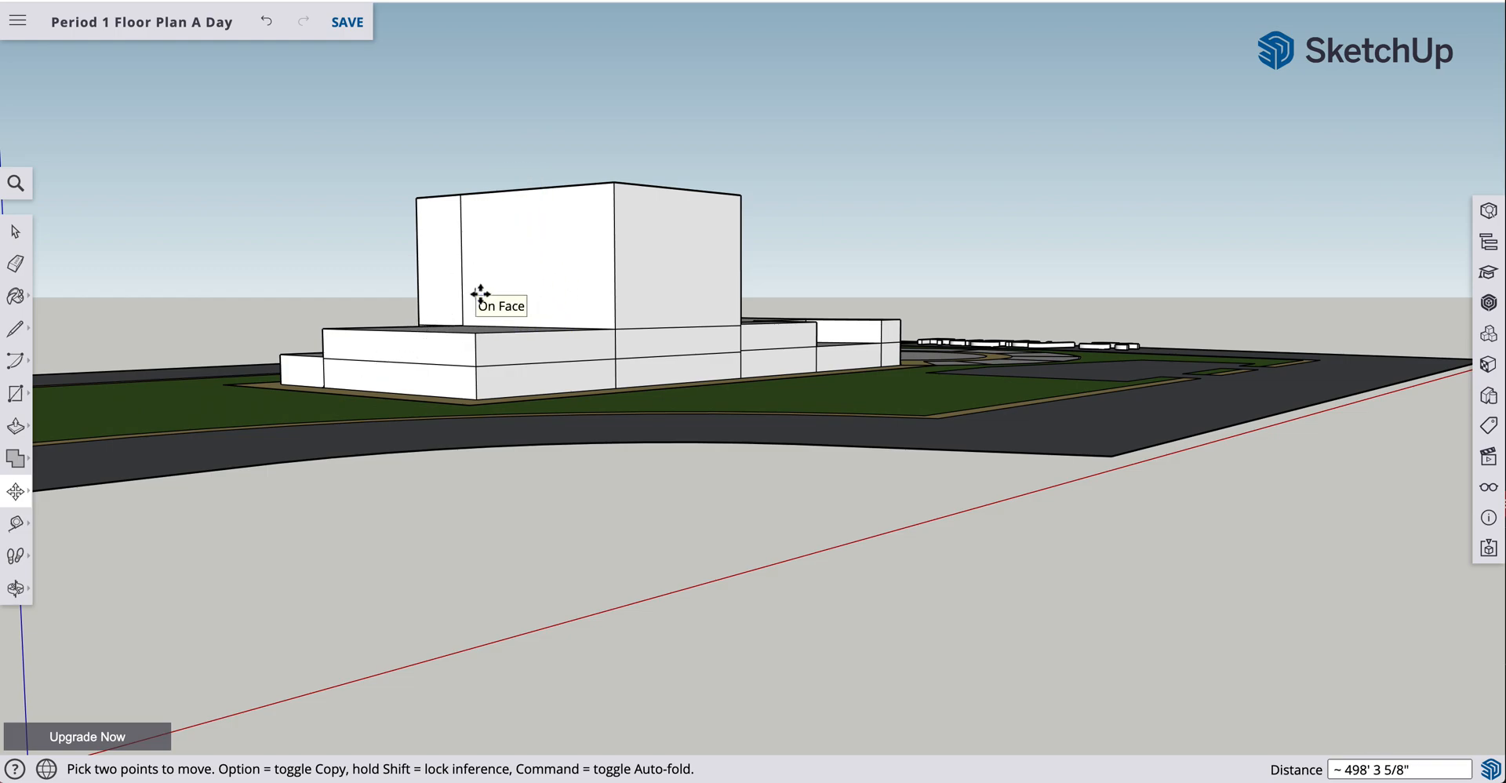
# Push the tall full-width block back down about 56' 5" to the roof level of the neighbouring rooms.
pyautogui.press('o')
pyautogui.moveTo(699, 336); pyautogui.dragTo(566, 498)
pyautogui.press('p')
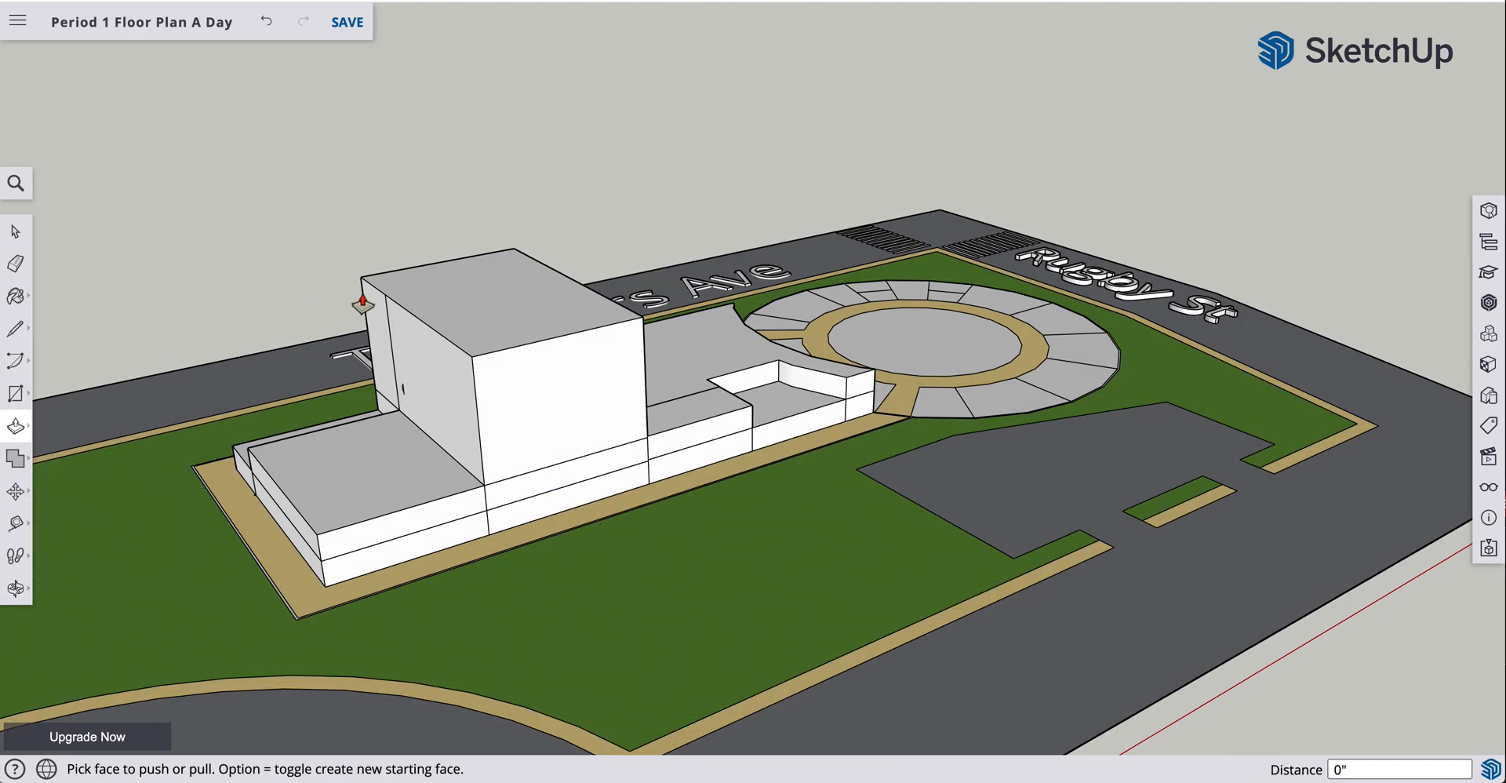
pyautogui.moveTo(466, 318); pyautogui.dragTo(473, 433)
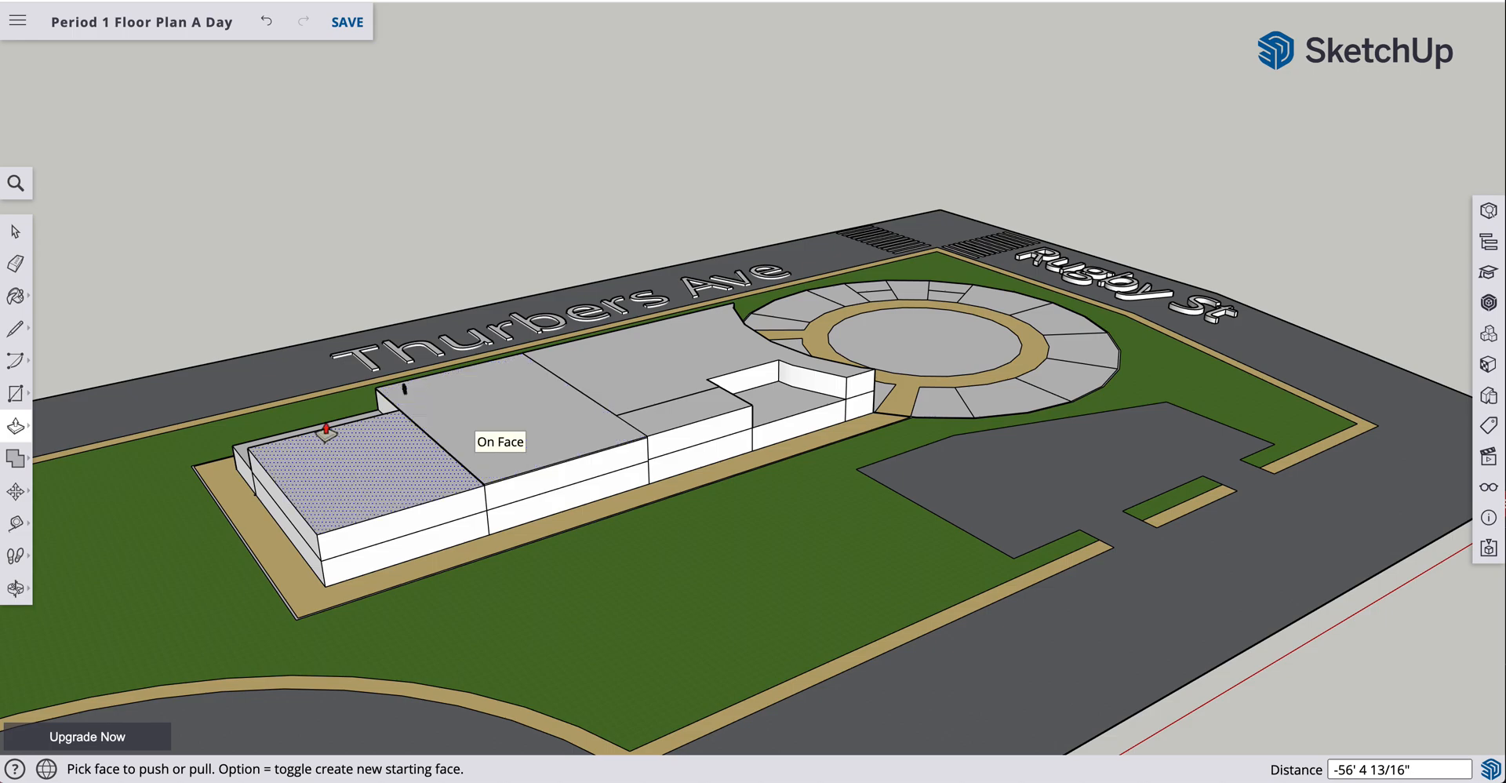
# Move the scale figure off the building onto the grass in front of the full-width room.
pyautogui.press('m')
pyautogui.click(404, 386)
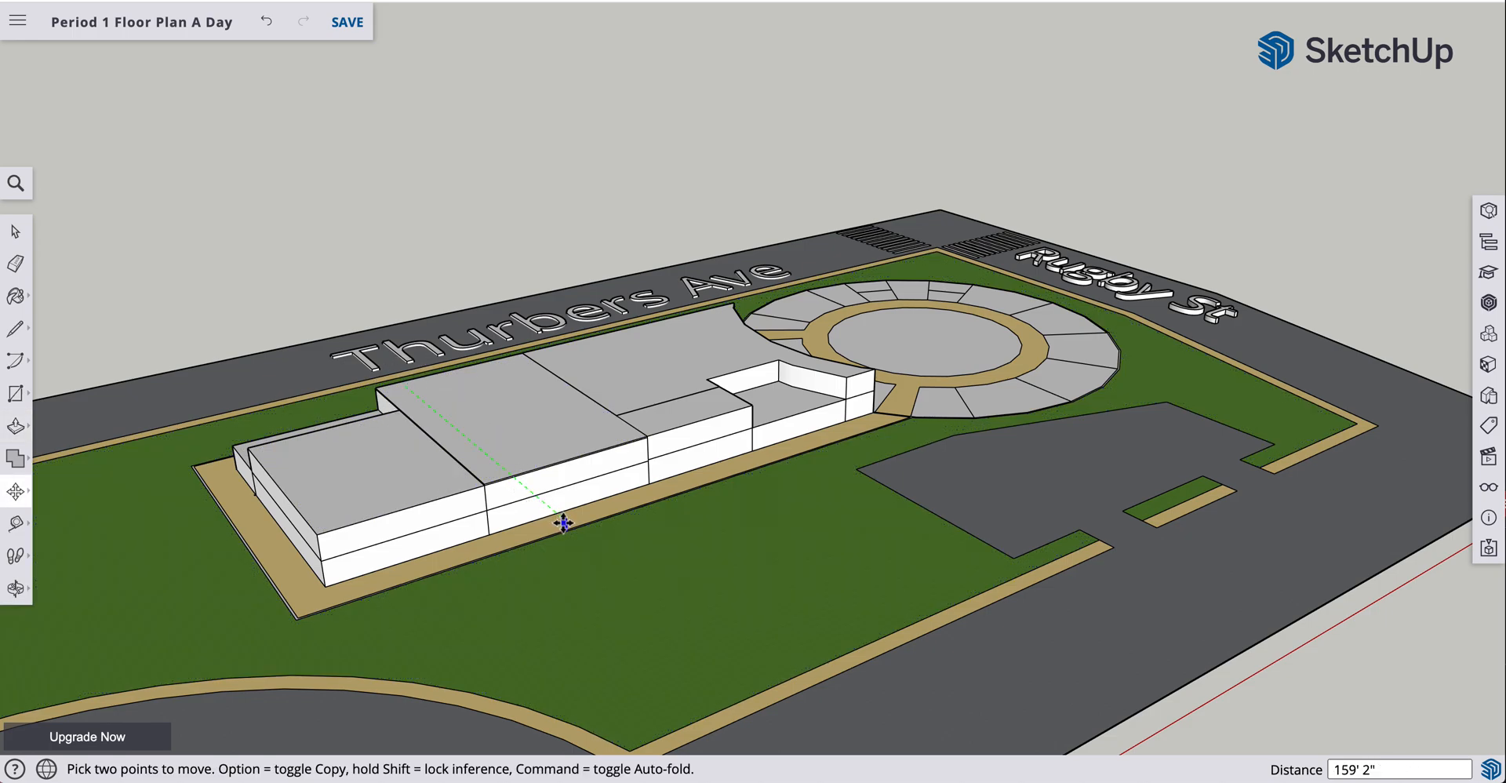
pyautogui.click(632, 555)
pyautogui.press('o')
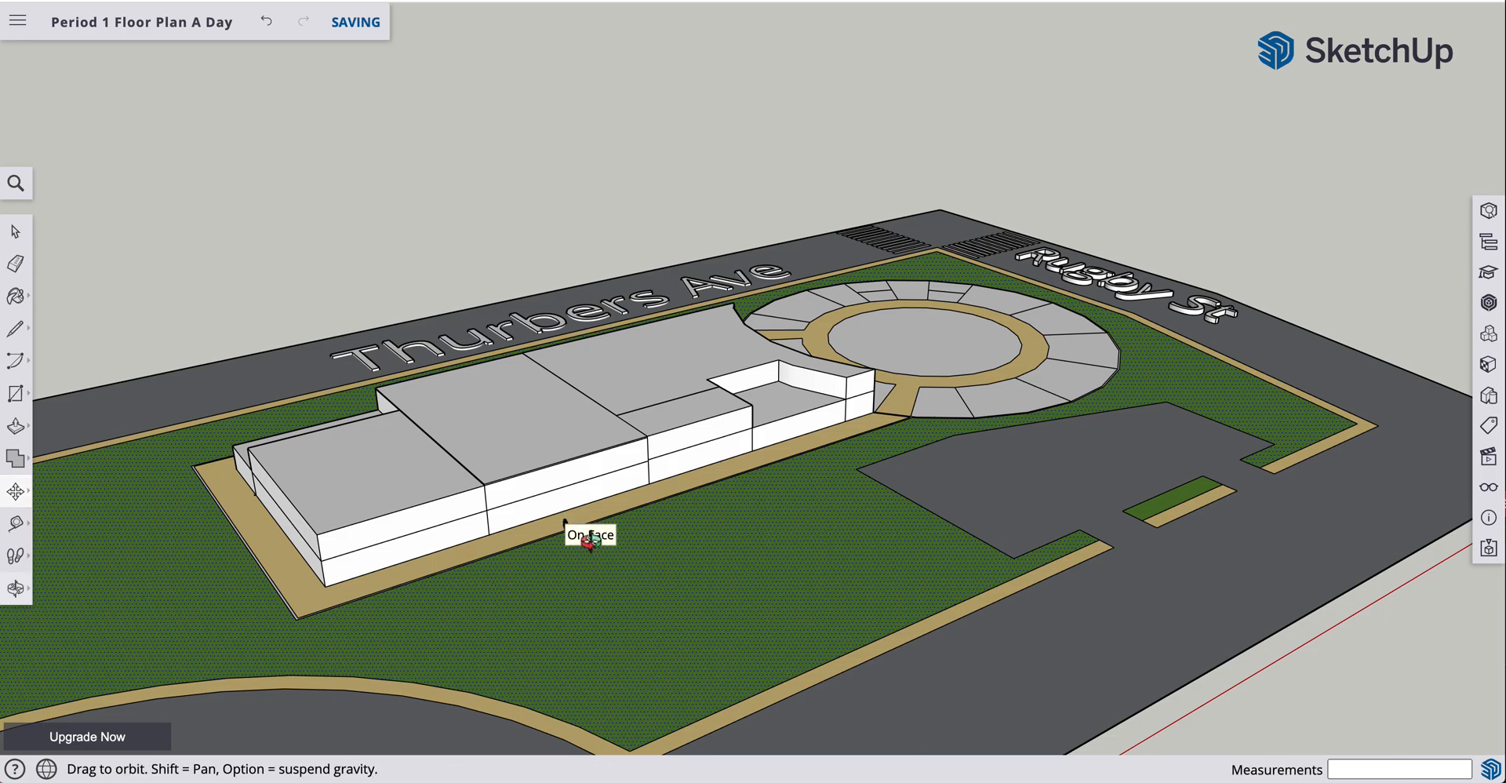
pyautogui.moveTo(628, 568); pyautogui.dragTo(469, 533)
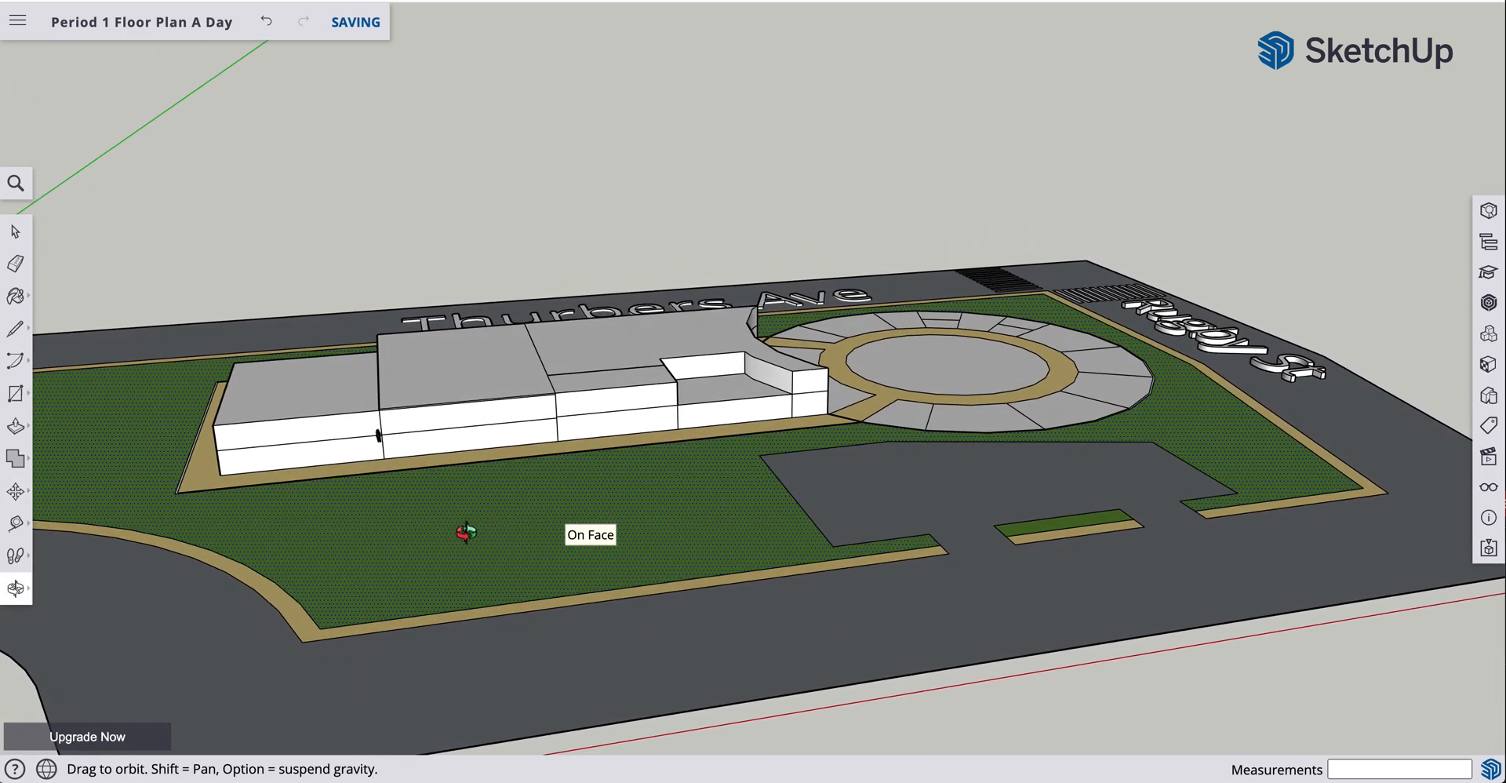
pyautogui.press('m')
pyautogui.click(380, 434)
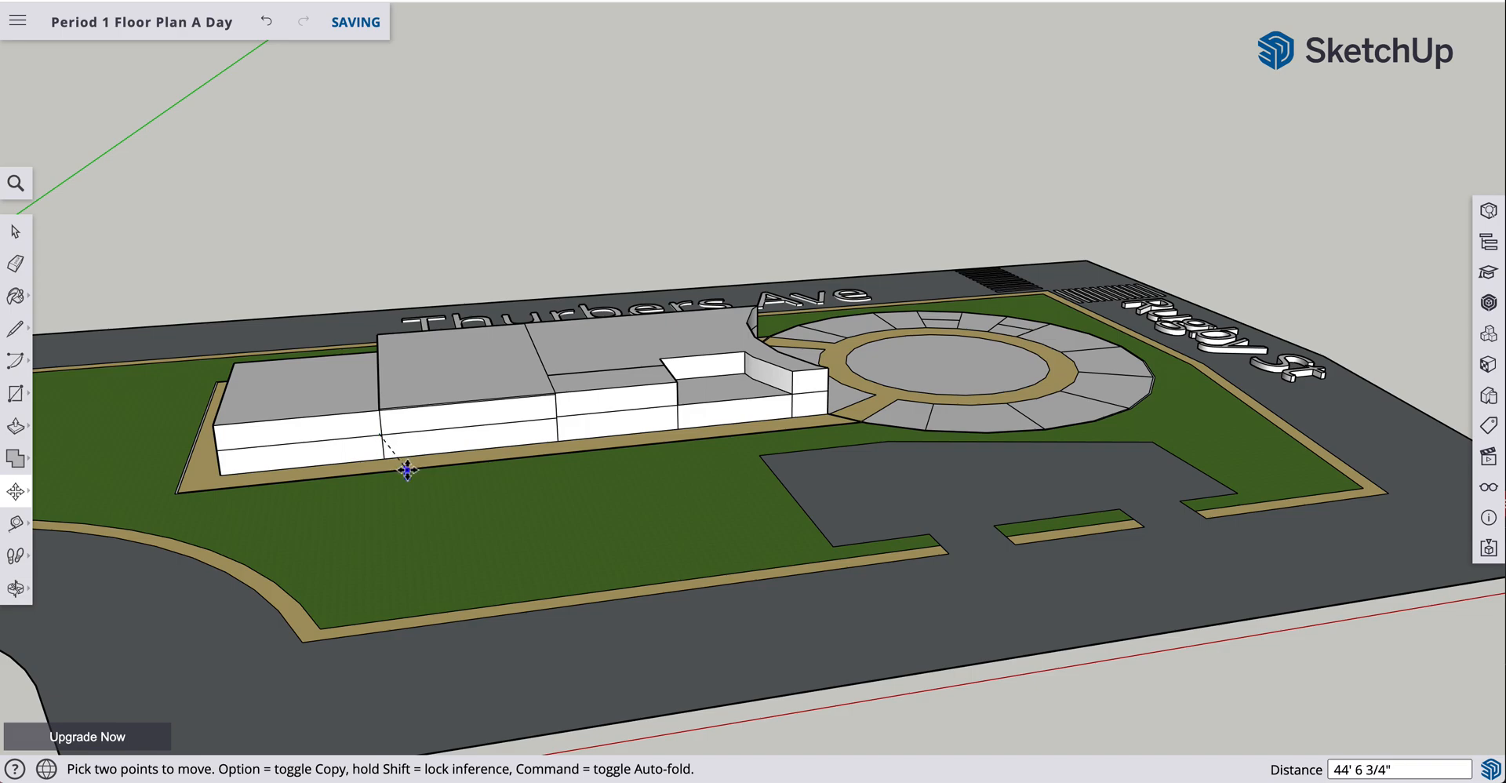
pyautogui.click(444, 469)
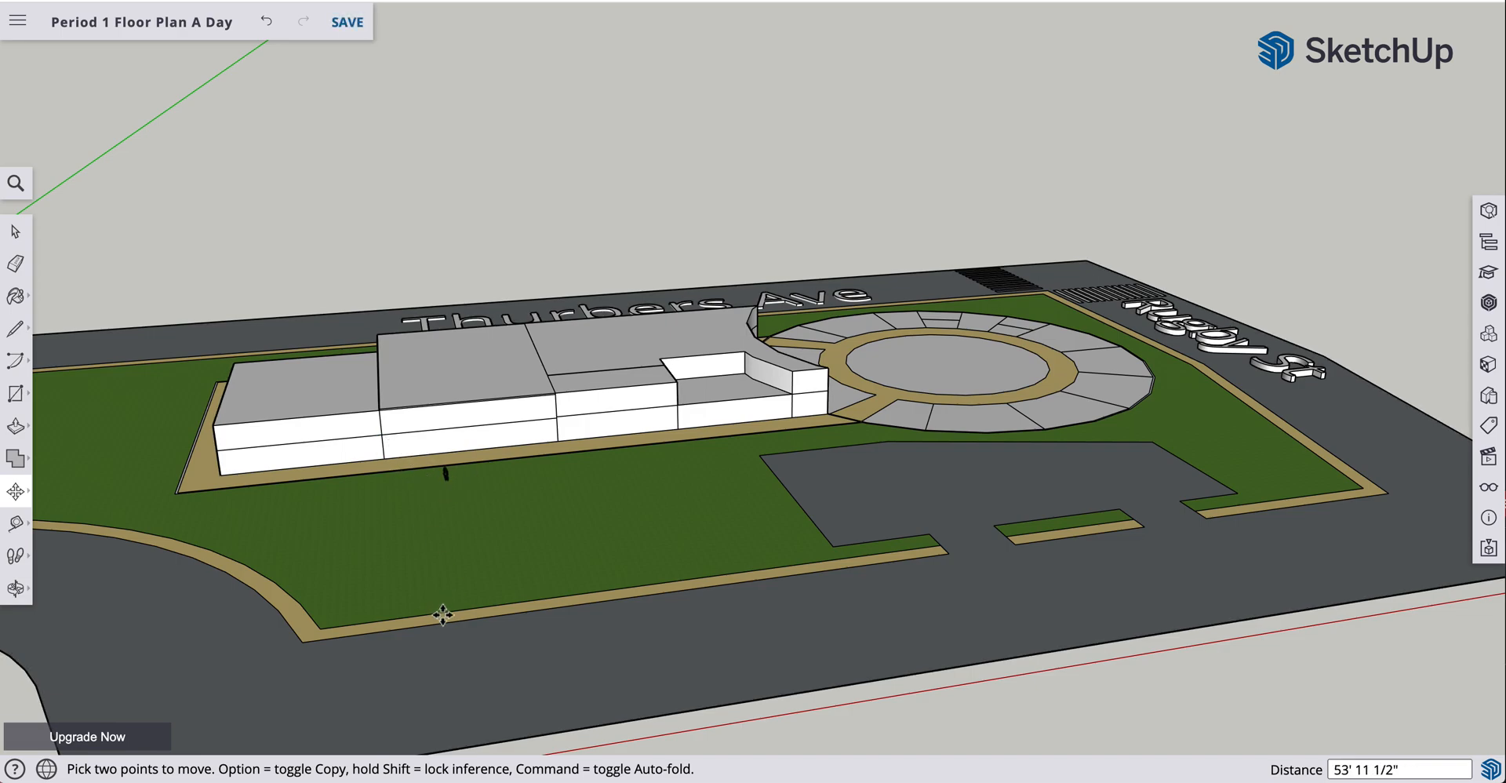
# Examine the stacked wing beside the scale figure and its junction with the circular building.
pyautogui.press('z')
pyautogui.moveTo(440, 618); pyautogui.dragTo(333, 449)
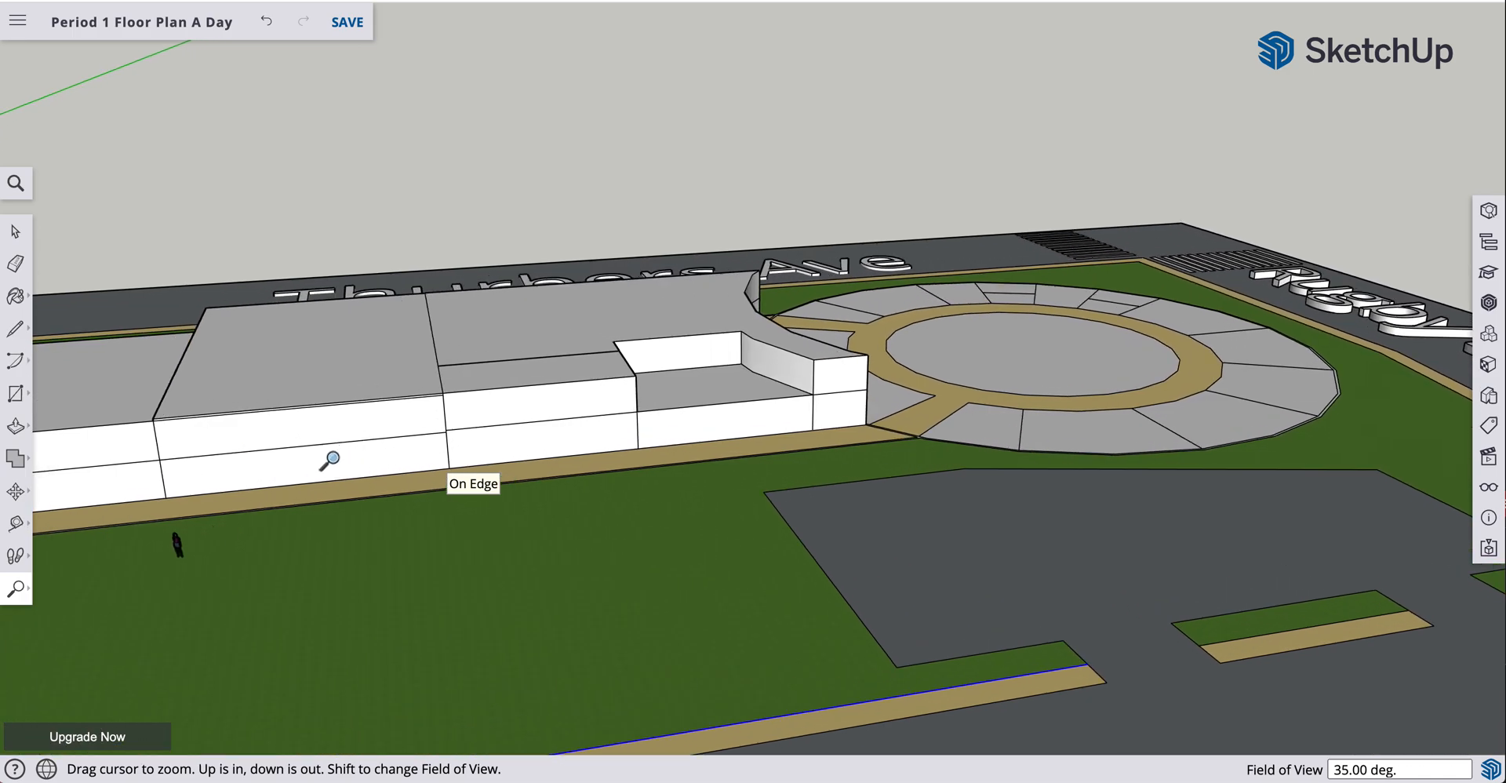
pyautogui.press('o')
pyautogui.moveTo(342, 609); pyautogui.dragTo(515, 555)
pyautogui.moveTo(756, 498); pyautogui.dragTo(484, 639)
pyautogui.moveTo(705, 325); pyautogui.dragTo(713, 416)
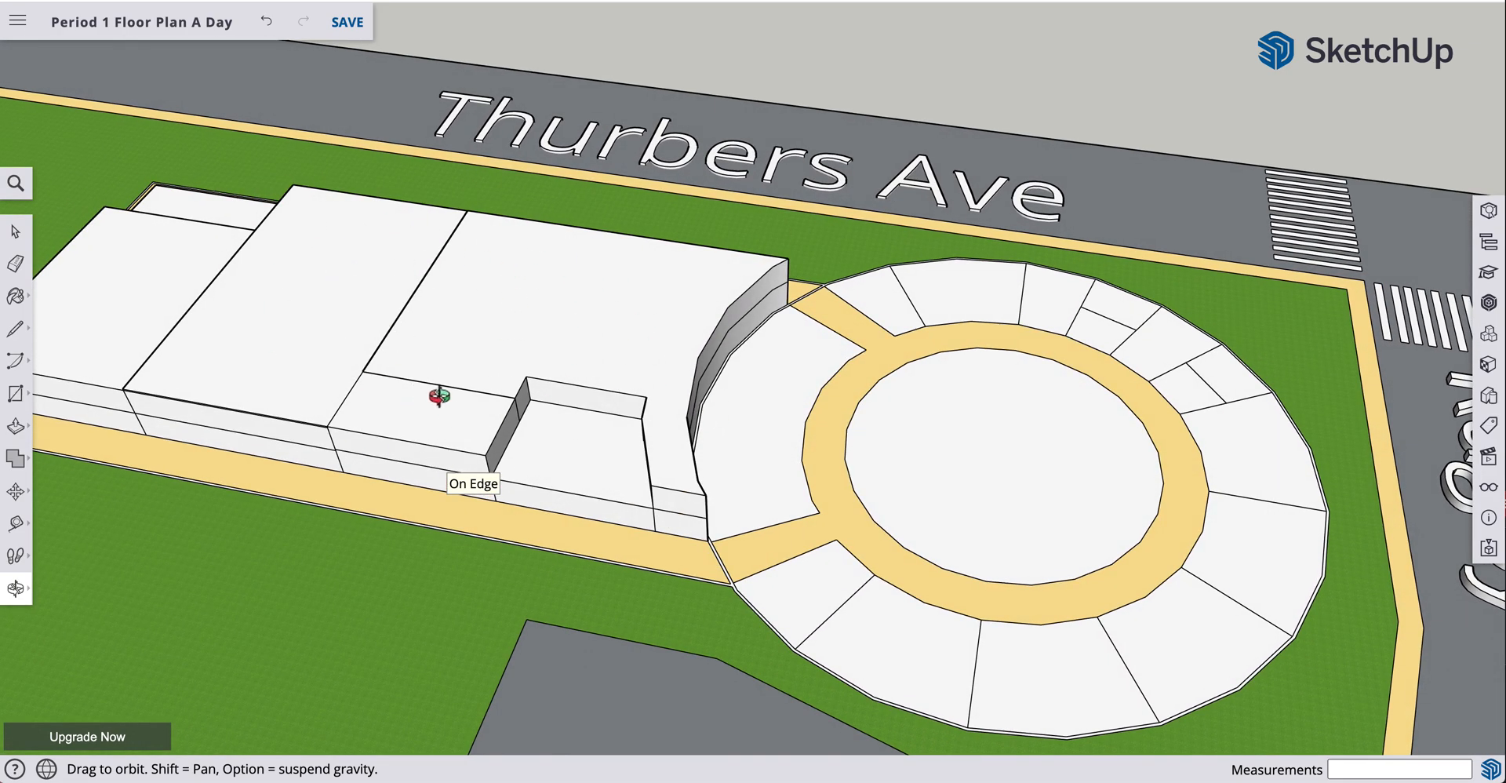
pyautogui.moveTo(450, 428); pyautogui.dragTo(487, 184)
pyautogui.moveTo(425, 497); pyautogui.dragTo(321, 653)
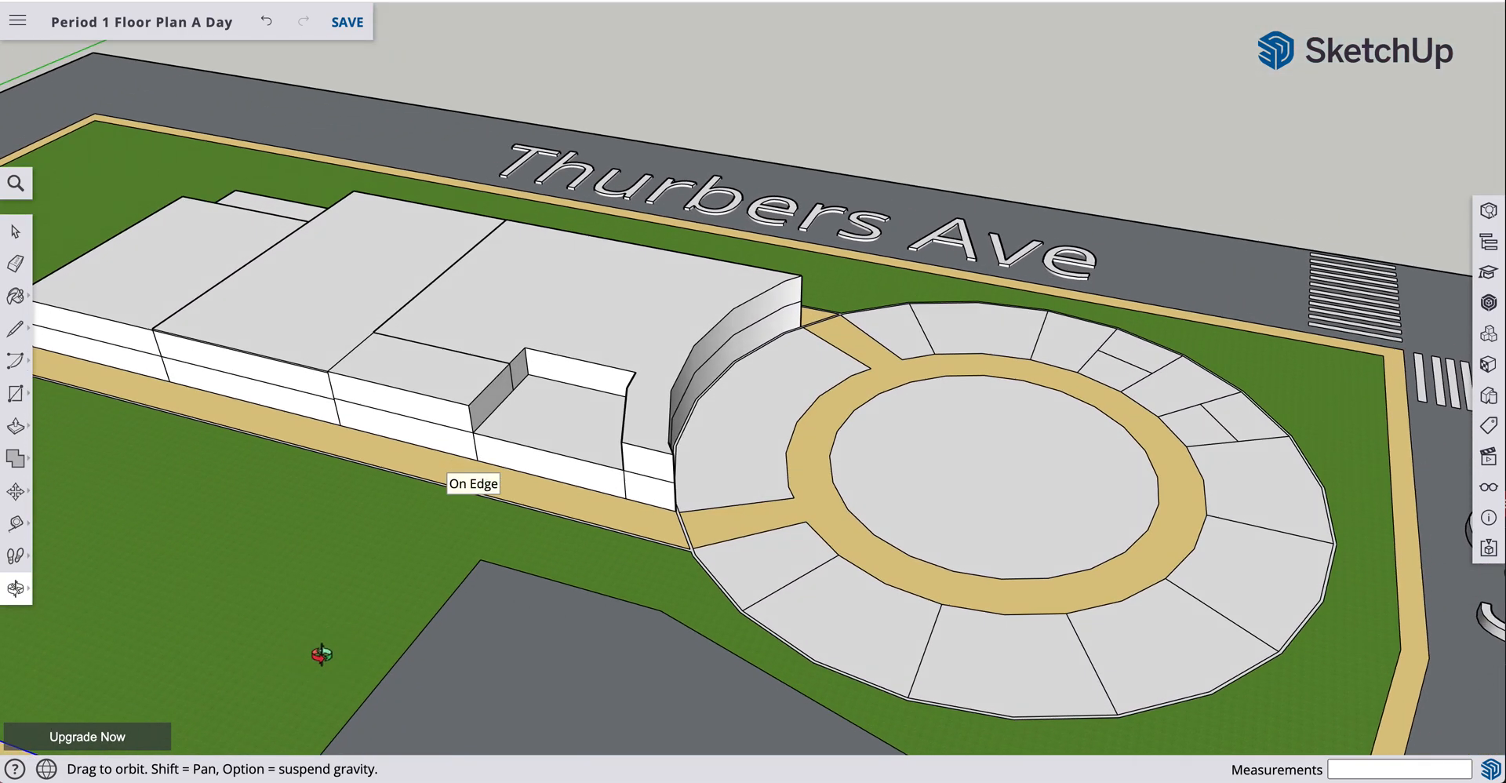